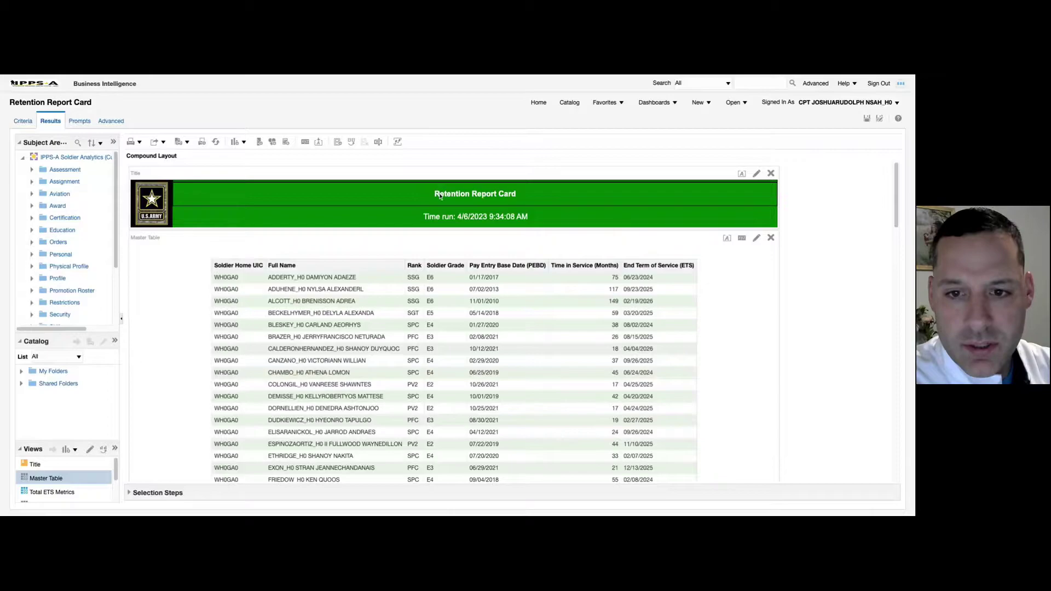
scroll(825, 276, "down", 2)
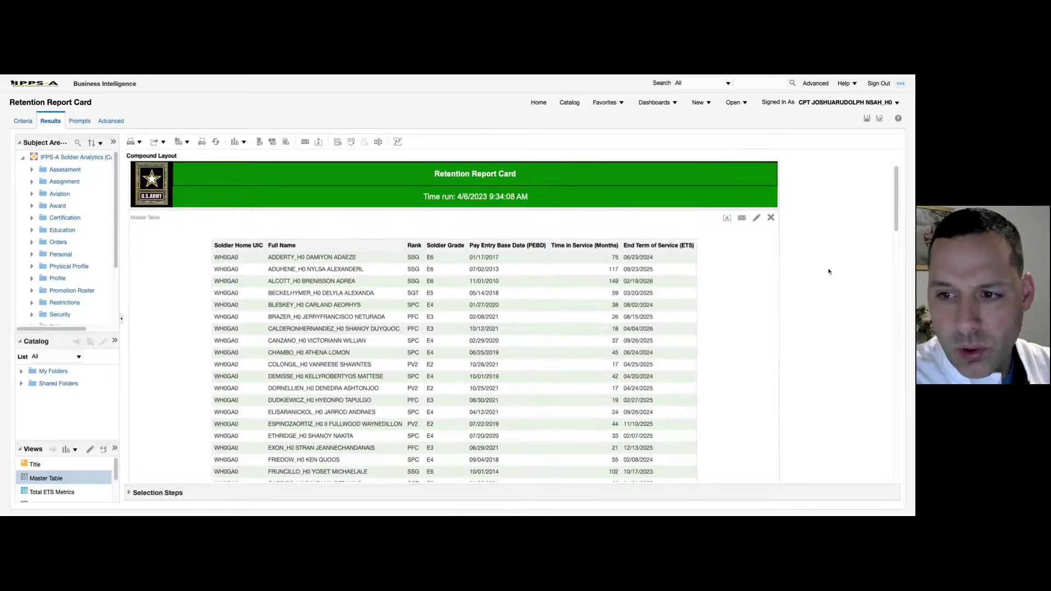
scroll(854, 285, "down", 3)
scroll(874, 296, "down", 3)
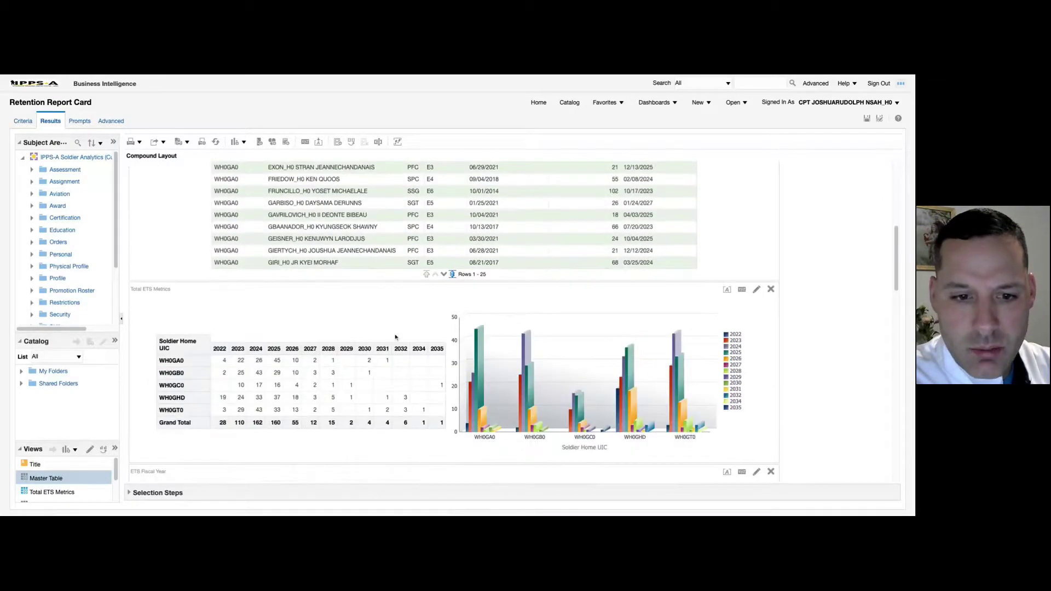
scroll(586, 329, "down", 2)
scroll(340, 283, "down", 7)
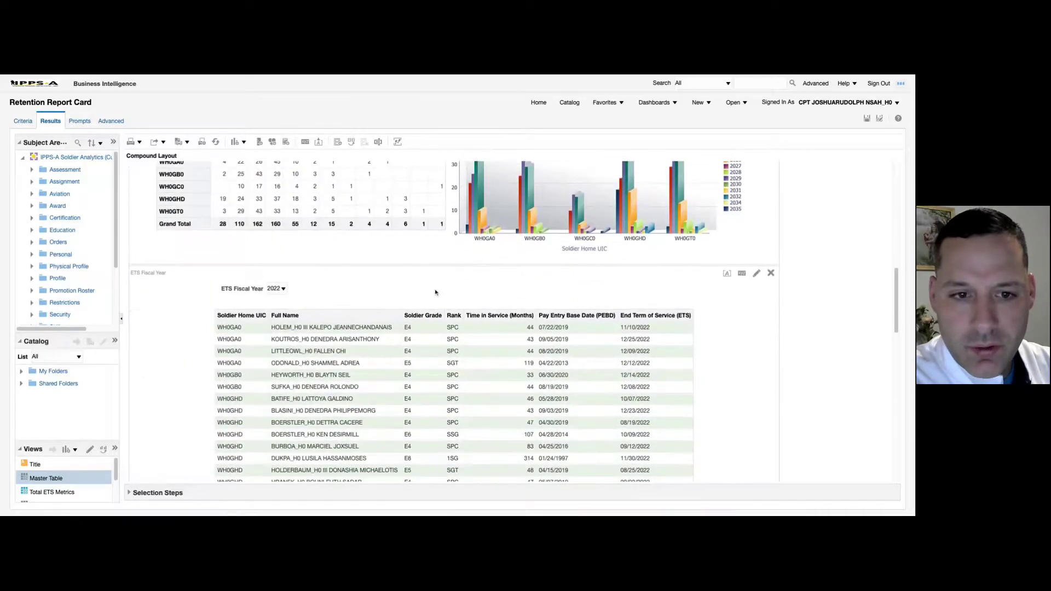
scroll(711, 281, "down", 10)
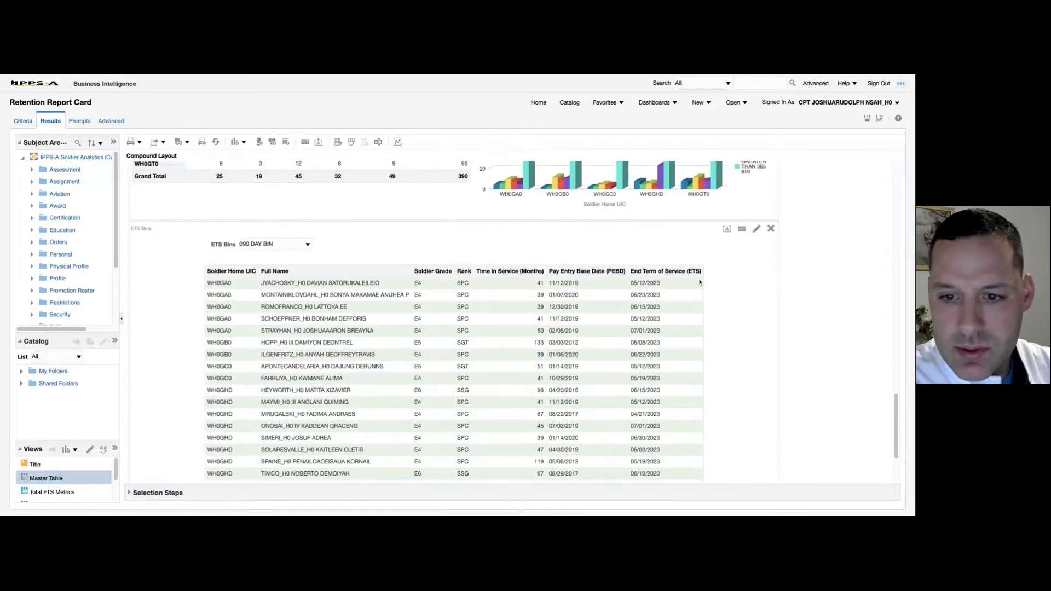
scroll(748, 274, "up", 20)
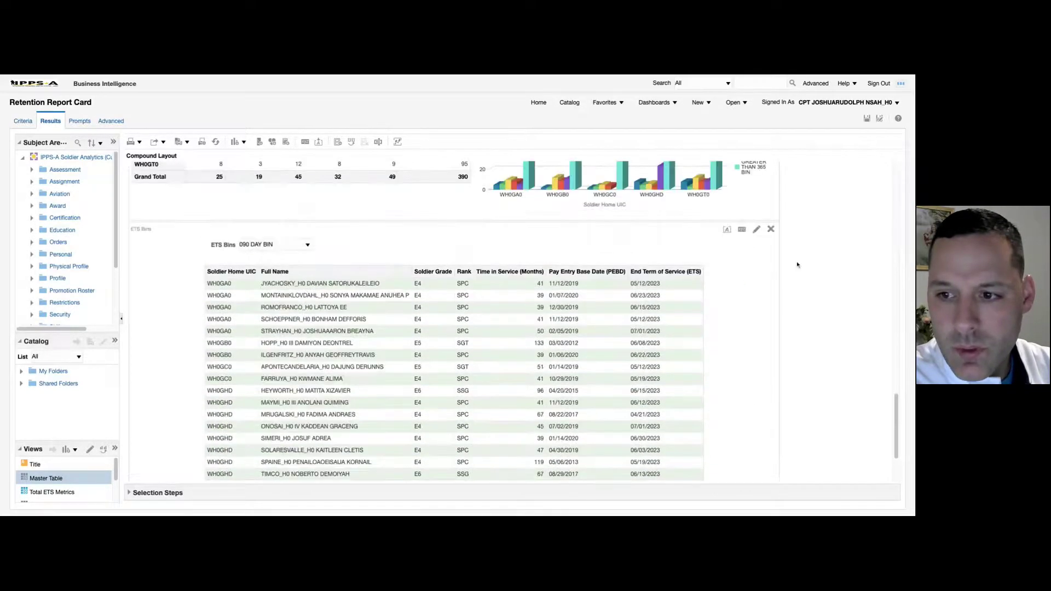
scroll(527, 262, "up", 5)
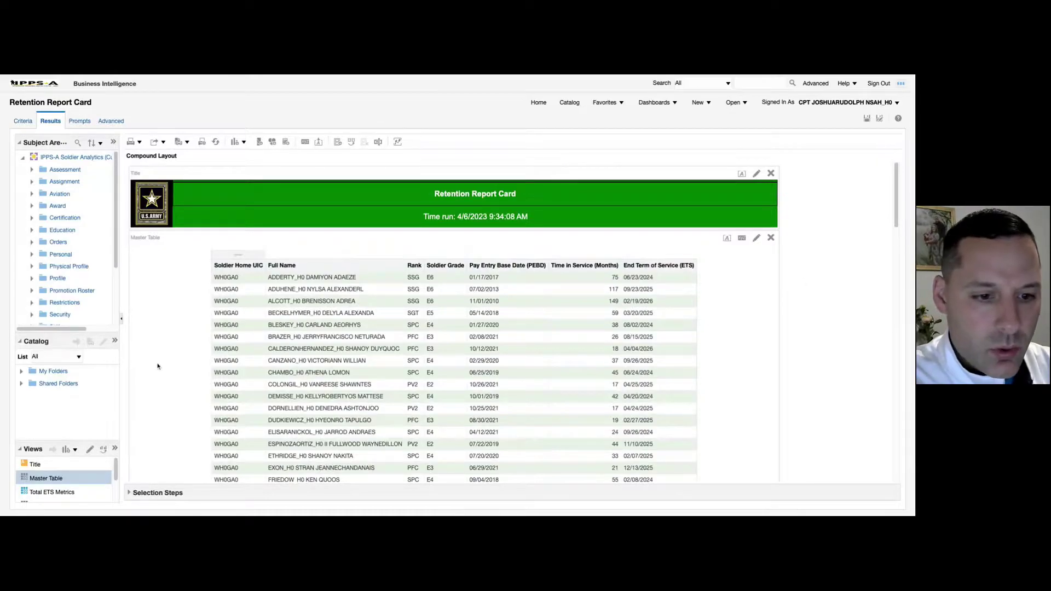
Step: Start a new View Selector view for the Retention Report Card
left_click(75, 451)
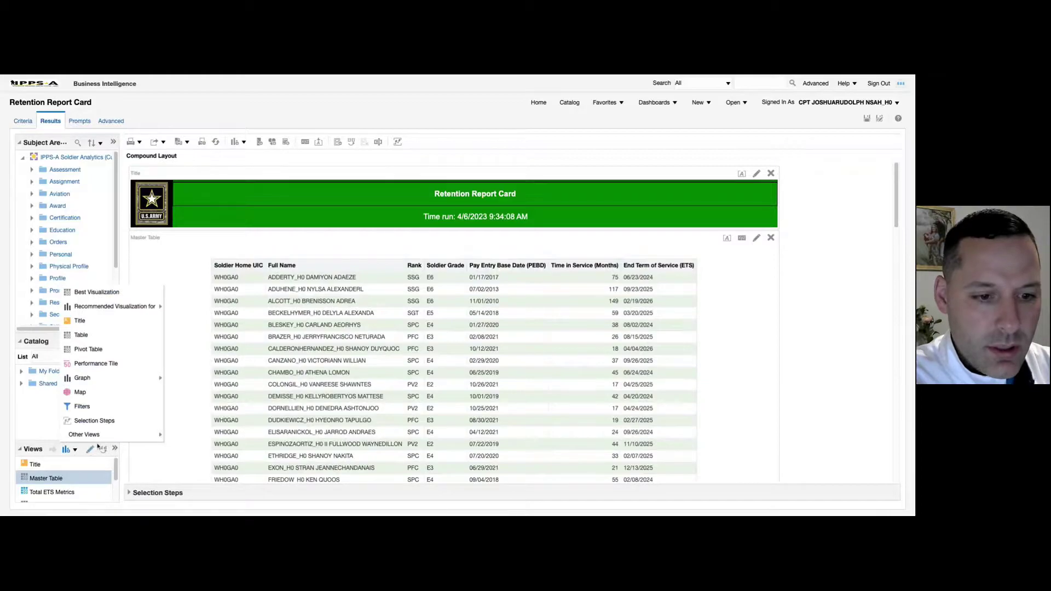
mouse_move(99, 442)
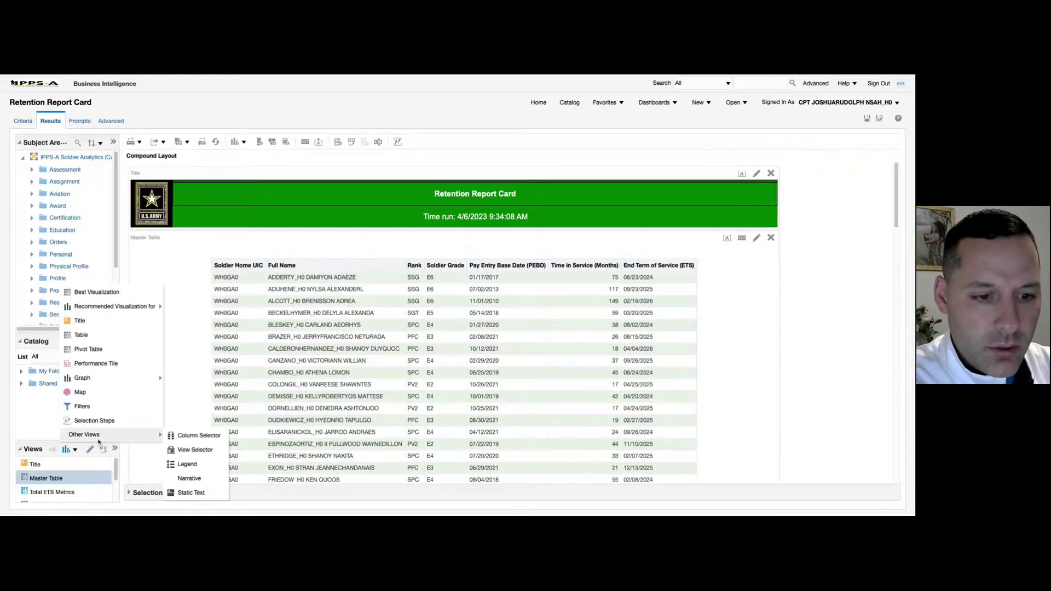
left_click(193, 450)
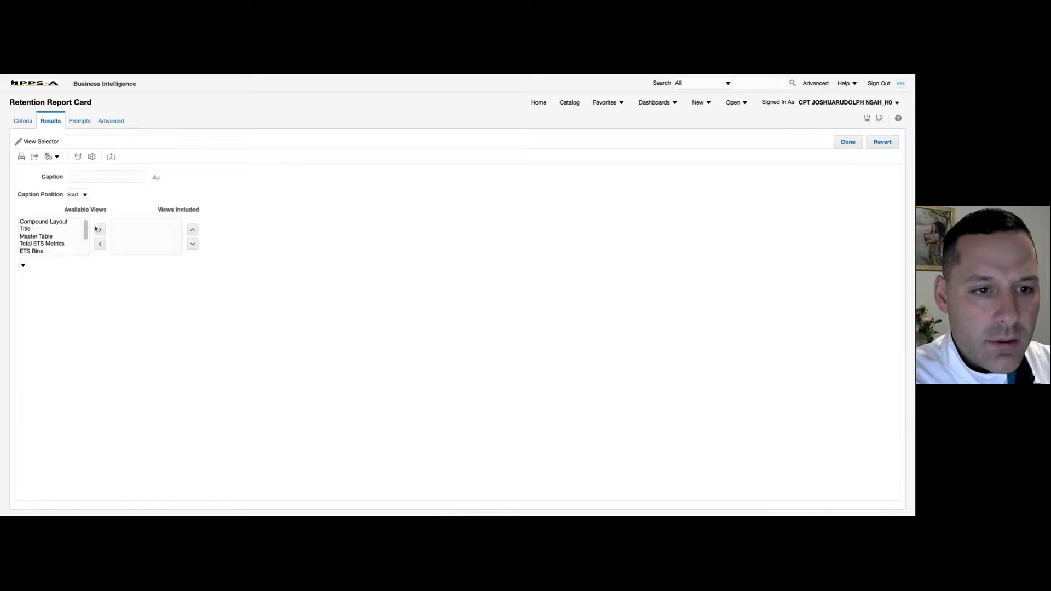
scroll(87, 230, "down", 3)
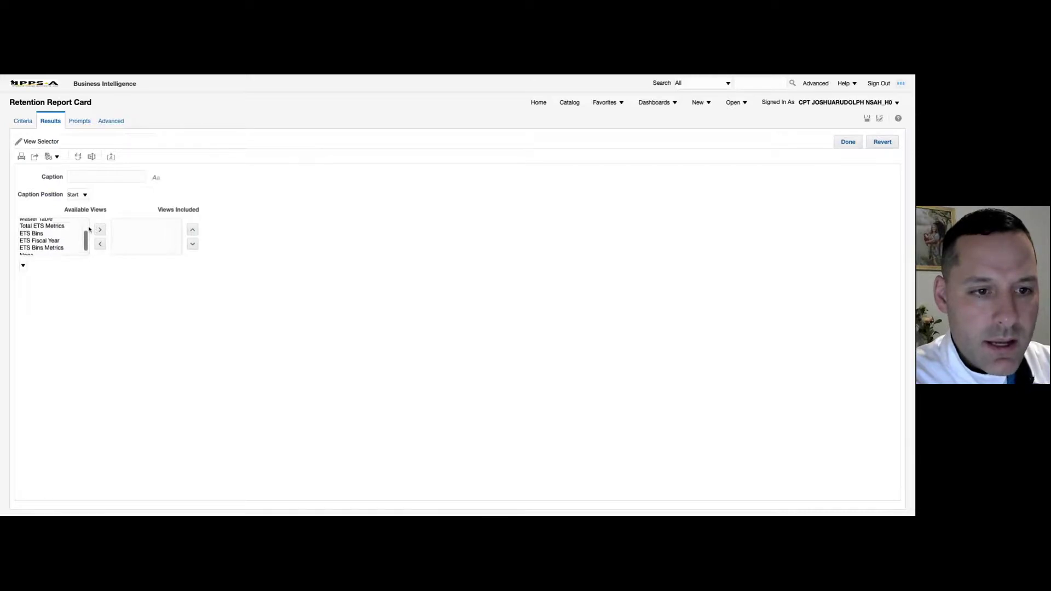
scroll(89, 228, "up", 3)
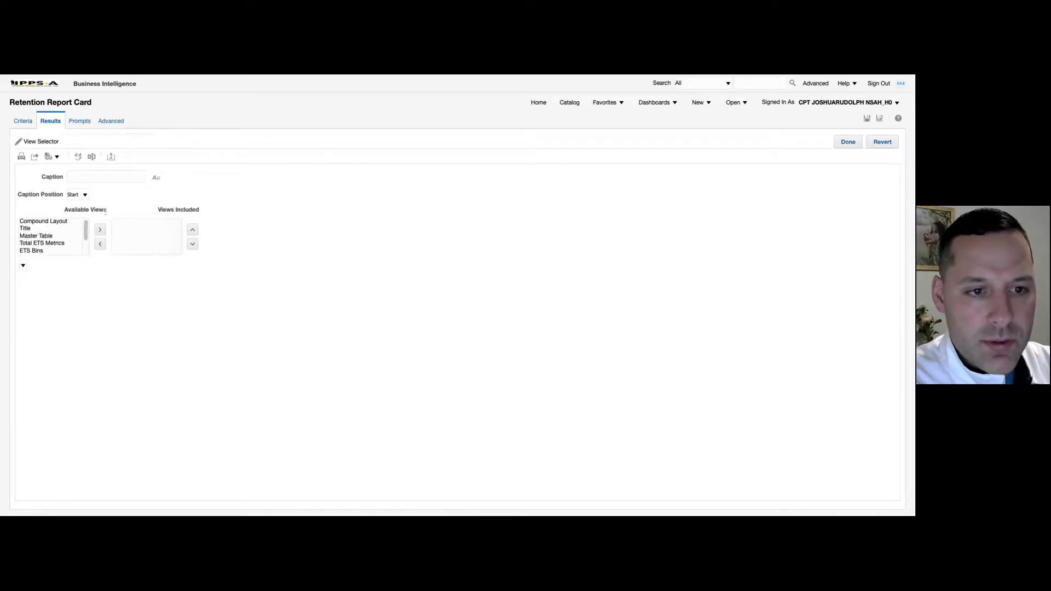
scroll(81, 227, "down", 1)
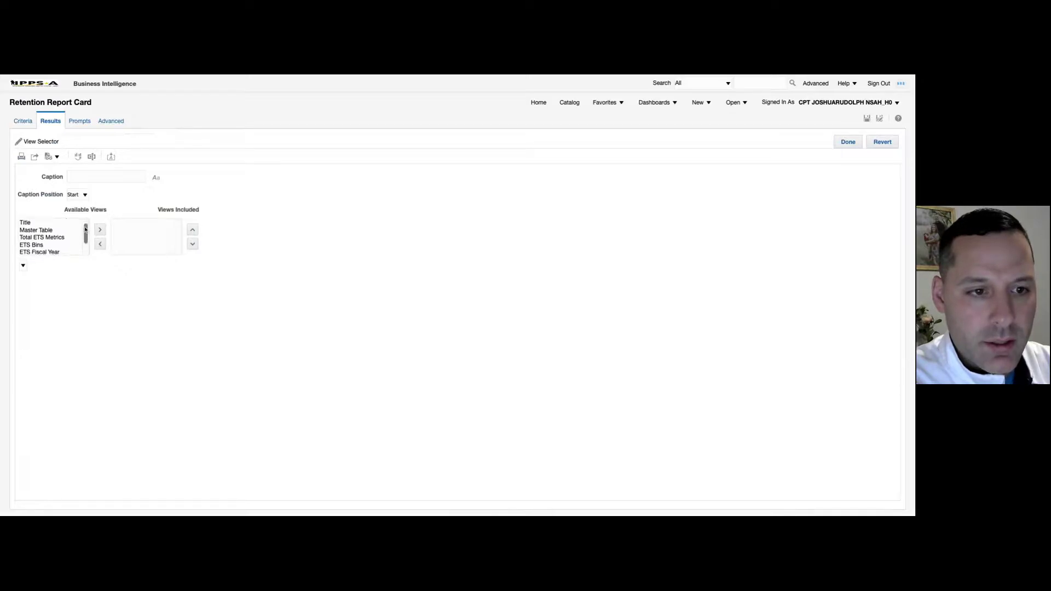
Step: Include Master Table, ETS Bins and ETS Fiscal Year in the selector, preview them and finish
left_click(36, 228)
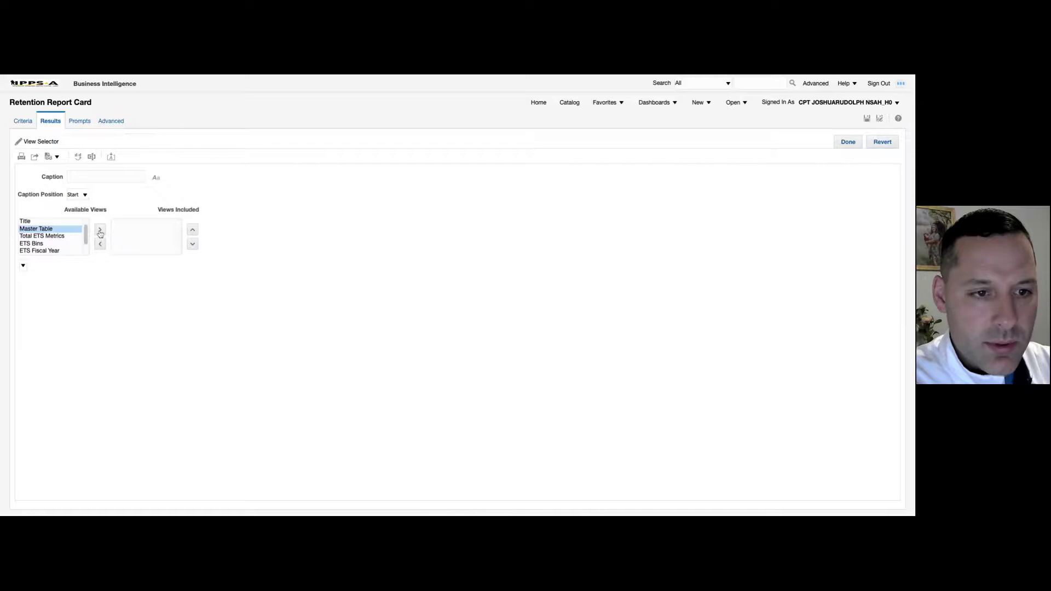
left_click(100, 230)
scroll(85, 235, "down", 1)
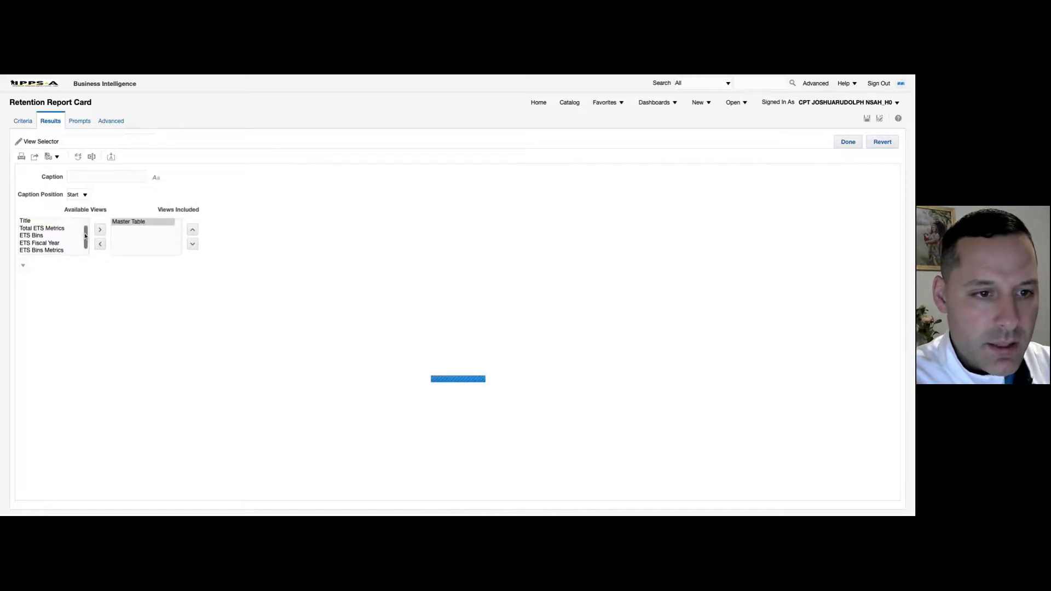
left_click(79, 233)
left_click(99, 231)
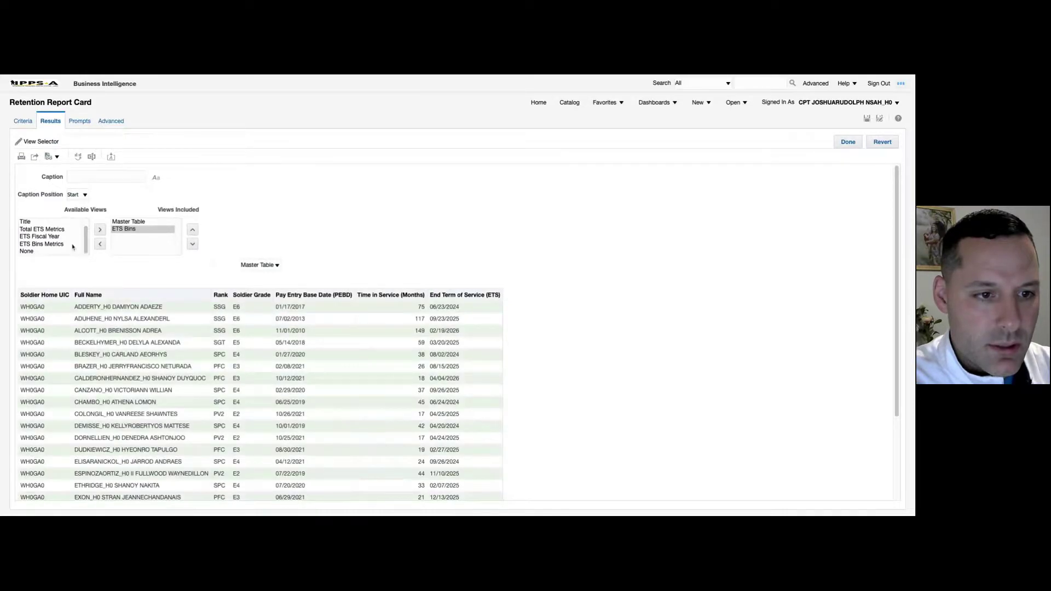
left_click(49, 236)
left_click(99, 230)
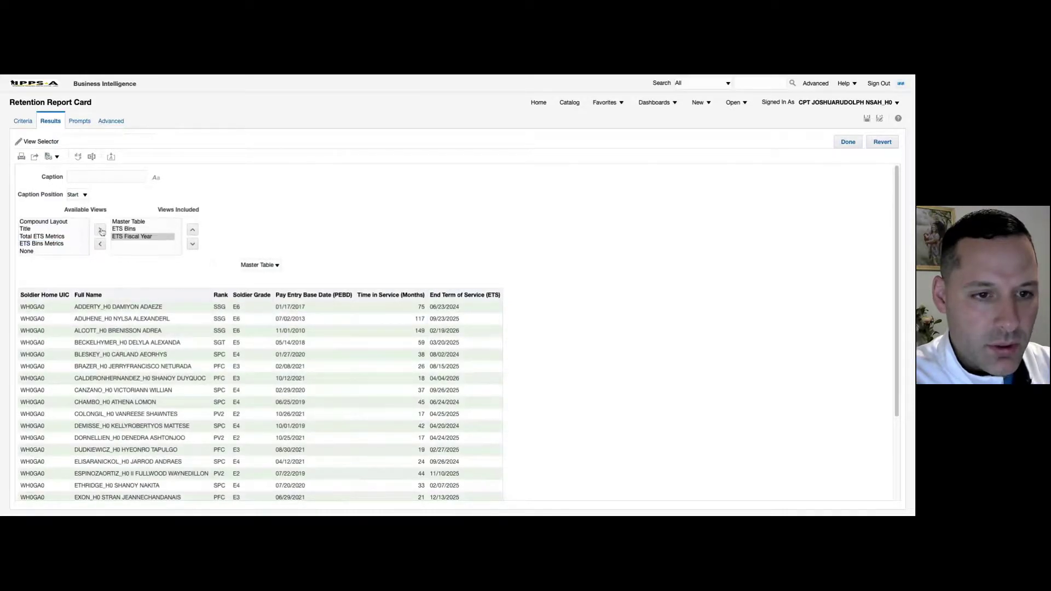
left_click(282, 265)
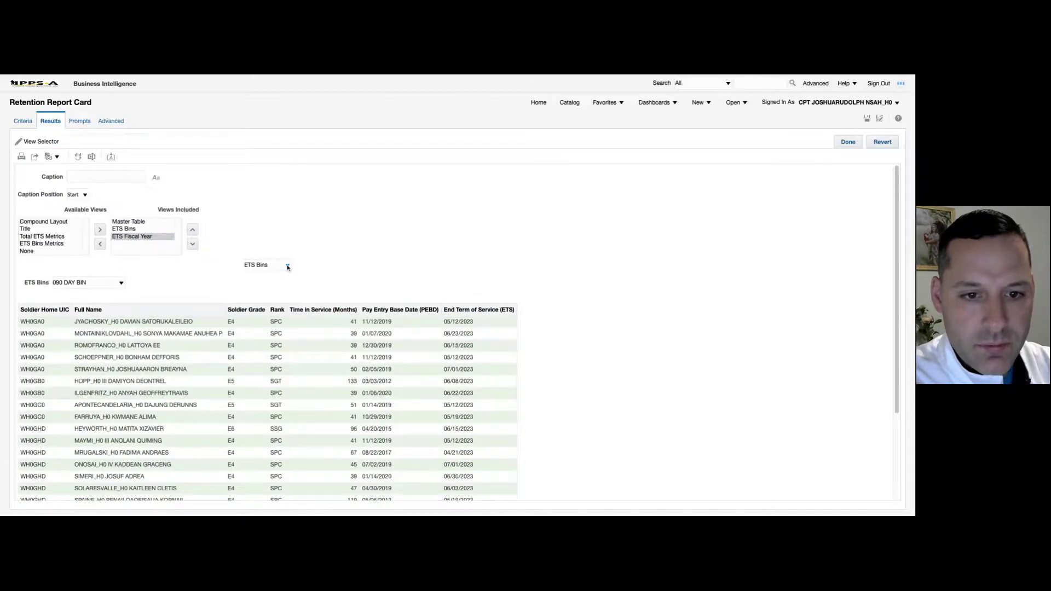
left_click(288, 267)
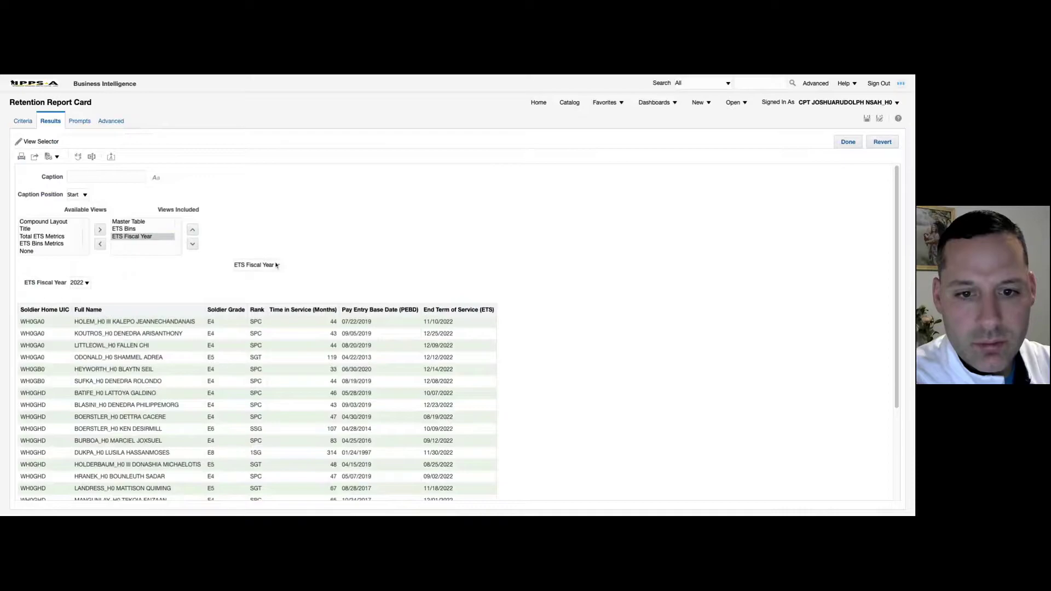
left_click(852, 145)
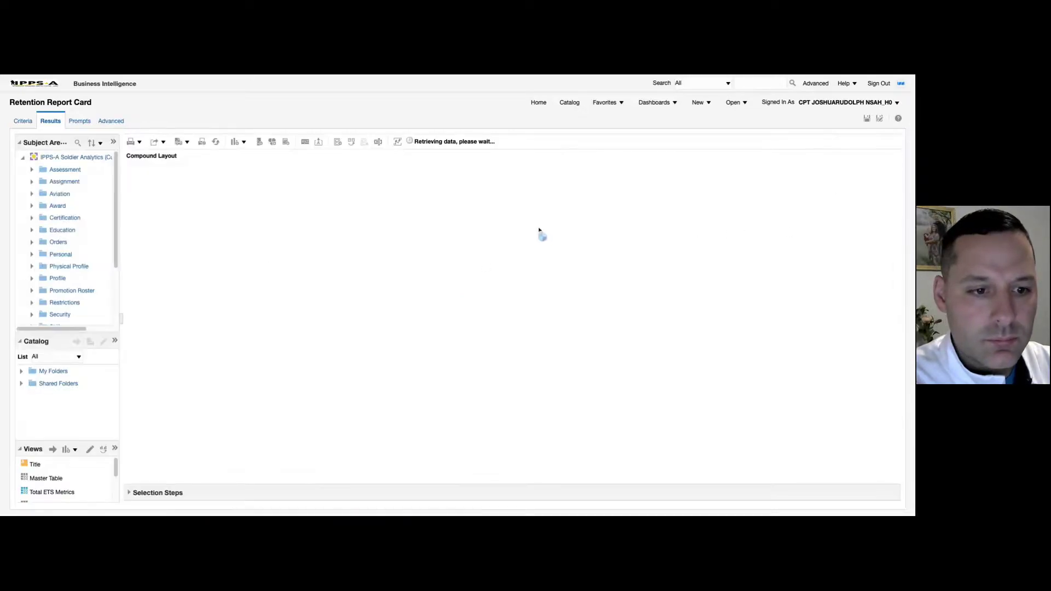
Step: Build View Selector 2 containing Total ETS Metrics and ETS Bins Metrics
left_click(76, 449)
mouse_move(115, 435)
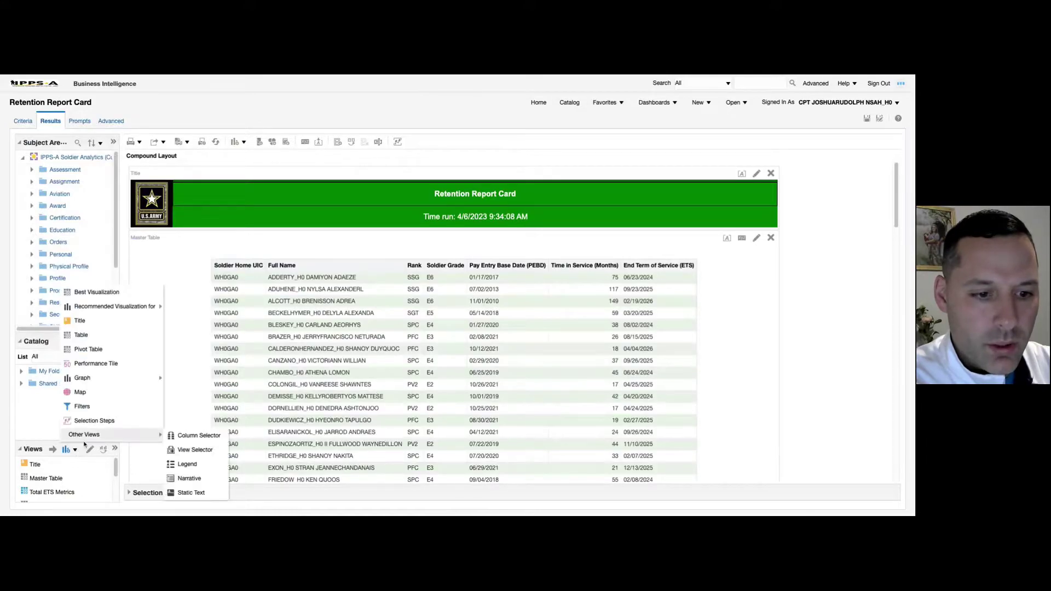
left_click(194, 451)
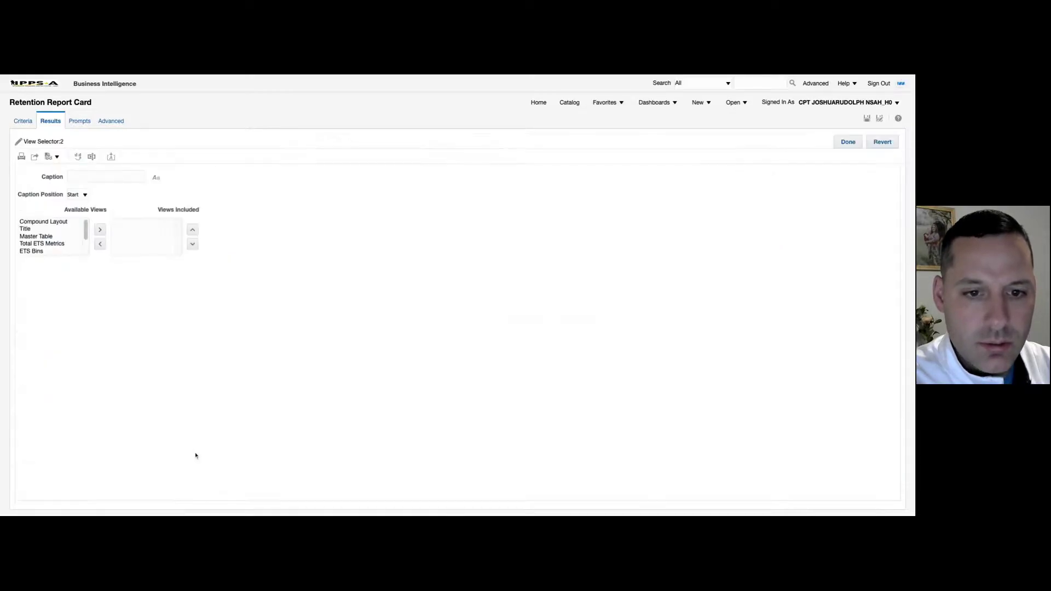
scroll(48, 242, "down", 2)
left_click(49, 228)
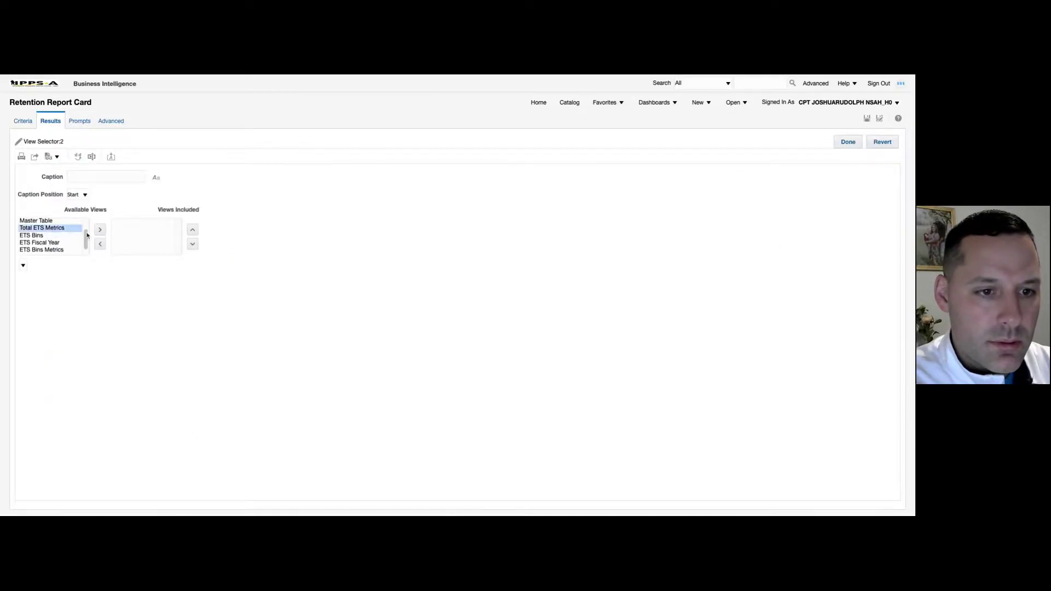
left_click(100, 230)
left_click(50, 237)
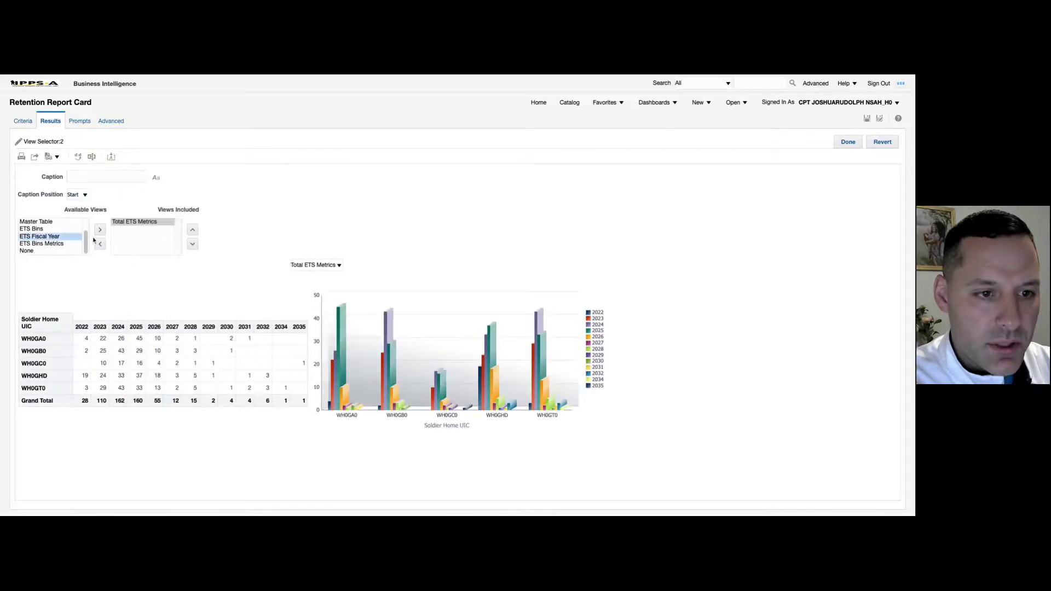
left_click(60, 244)
left_click(99, 231)
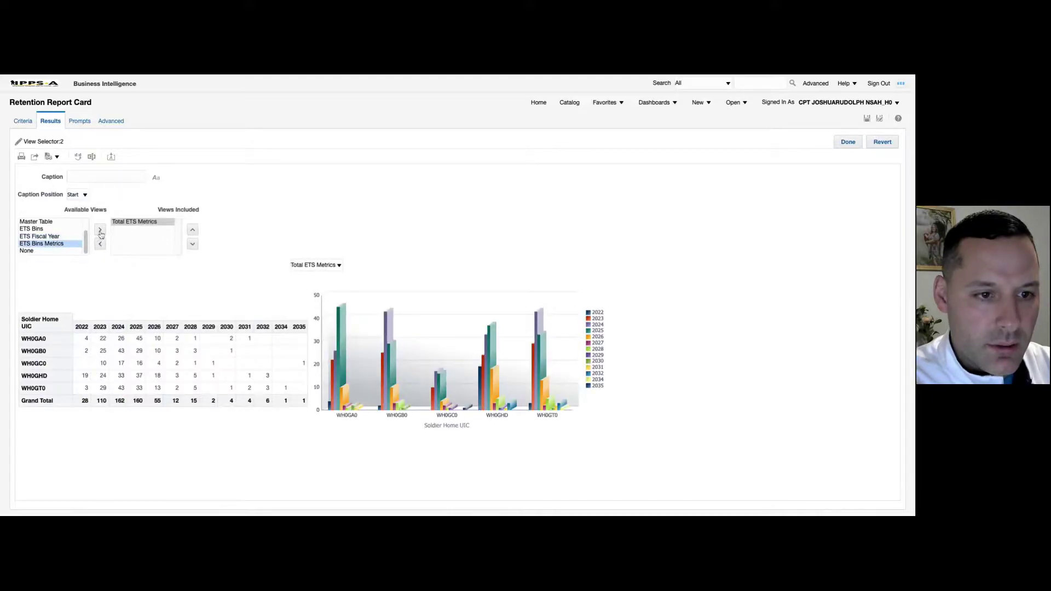
left_click(847, 143)
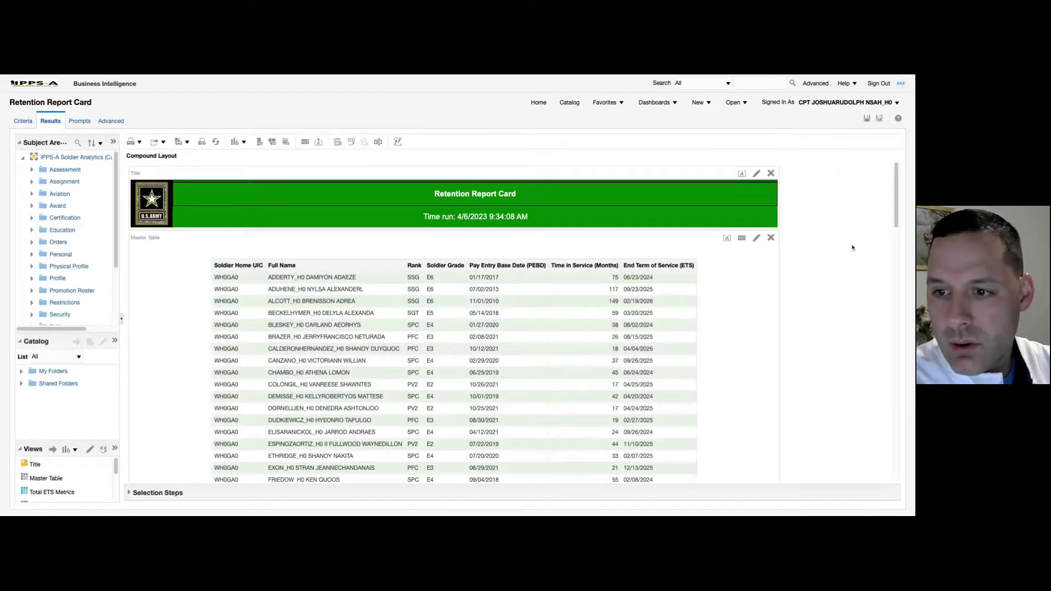
Step: Remove the Master Table, Total ETS Metrics, ETS Fiscal Year, ETS Bins Metrics and ETS Bins views from the layout
left_click(771, 238)
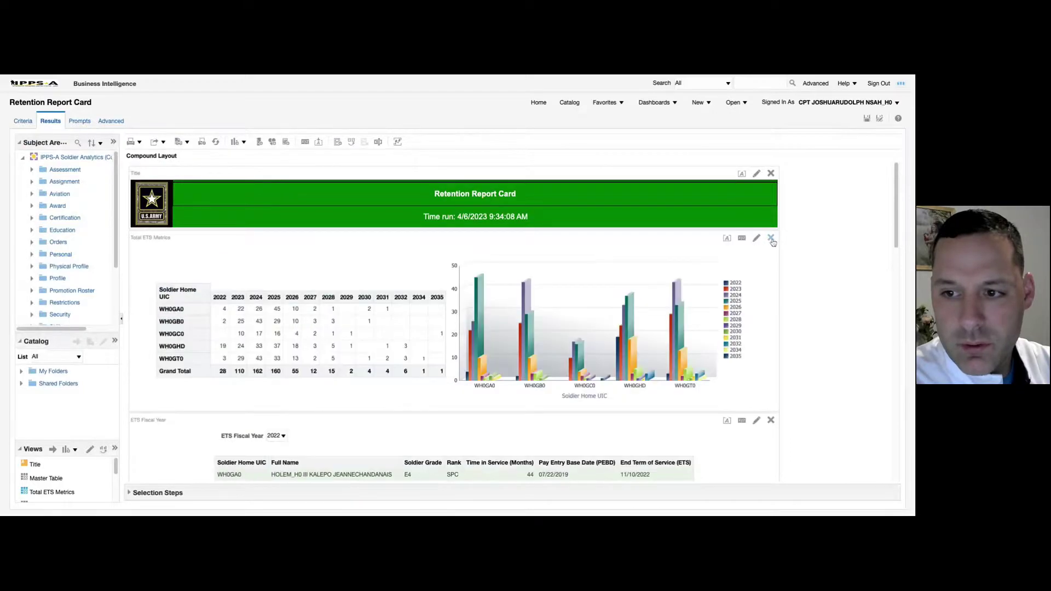
left_click(771, 238)
left_click(771, 238)
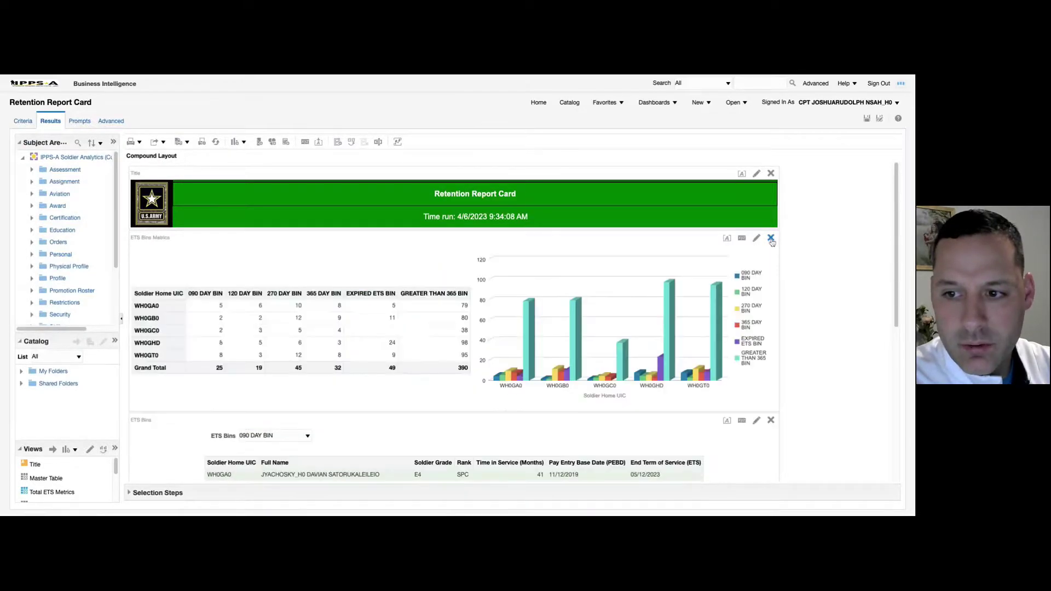
left_click(770, 239)
left_click(625, 237)
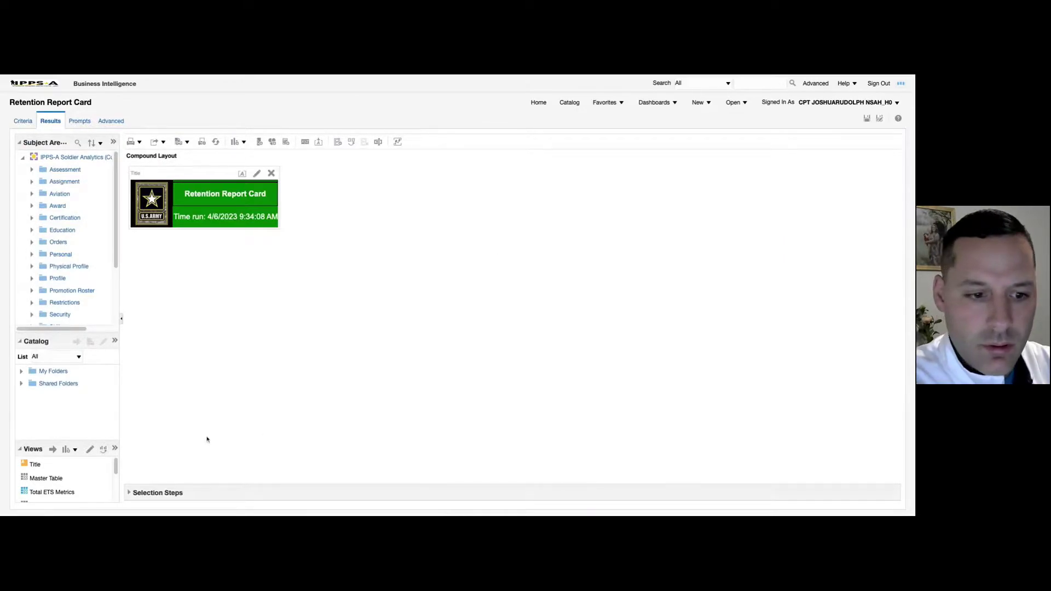
Step: Place the first view selector under the title and the second below the master table
scroll(91, 470, "down", 3)
left_click(62, 482)
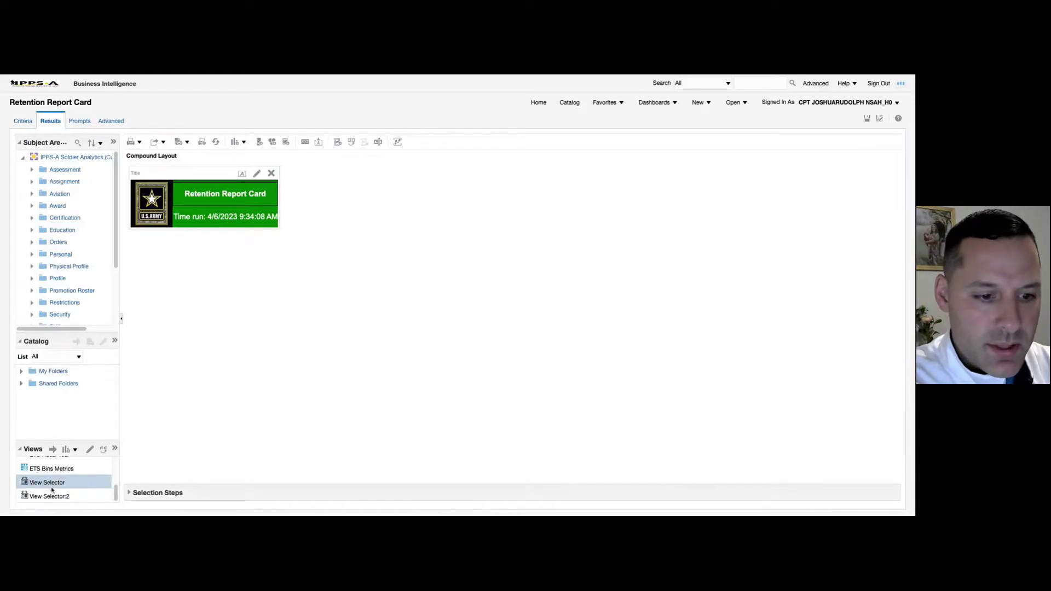
left_click_drag(59, 482, 193, 232)
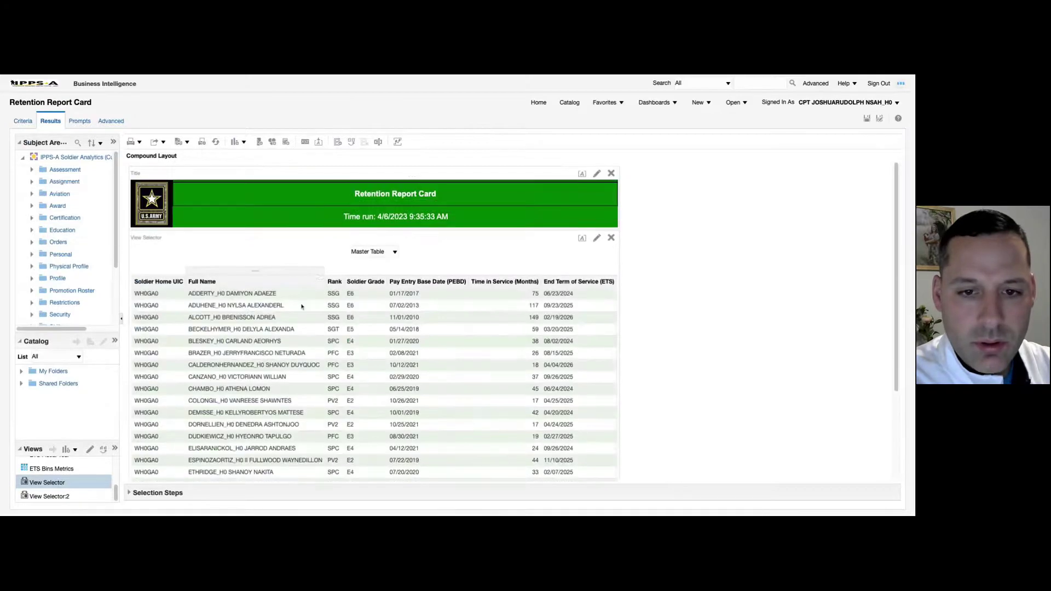
scroll(703, 345, "down", 3)
left_click(92, 499)
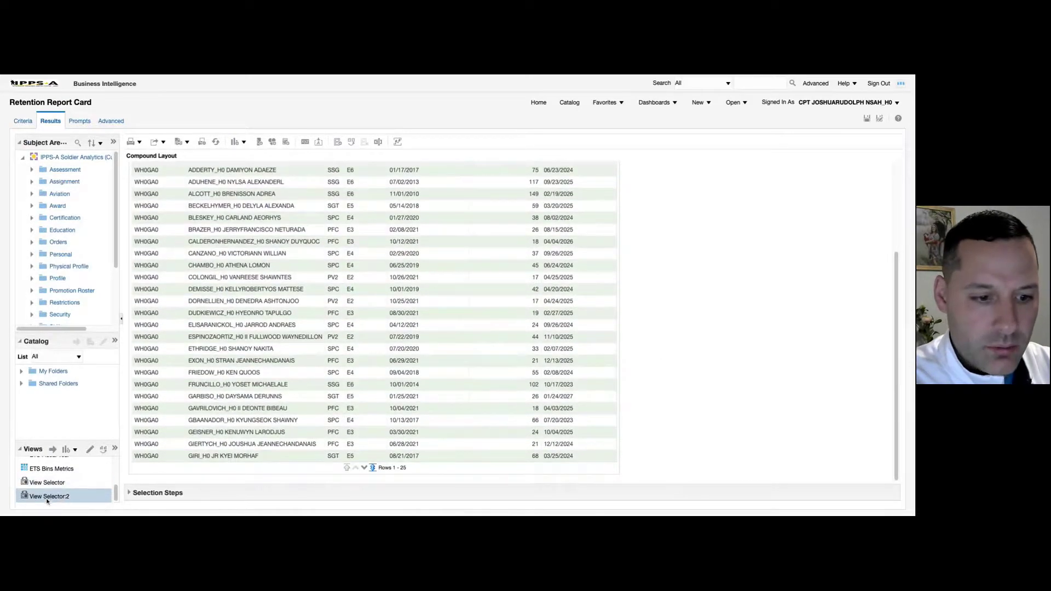
left_click_drag(38, 501, 297, 476)
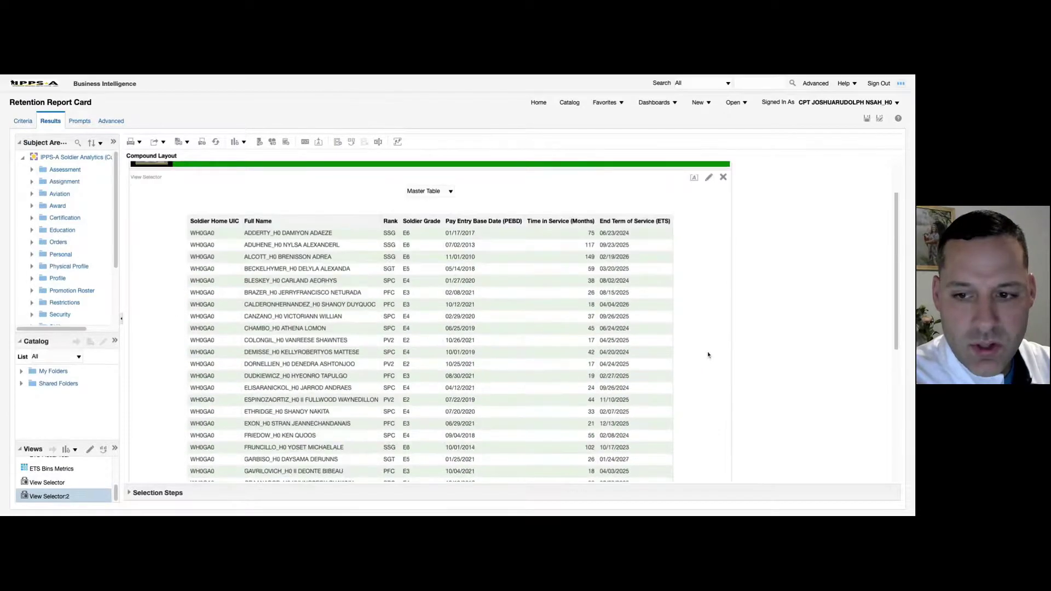
Step: Switch the selectors to show ETS Fiscal Year and ETS Bins Metrics
scroll(706, 355, "down", 5)
scroll(714, 348, "up", 10)
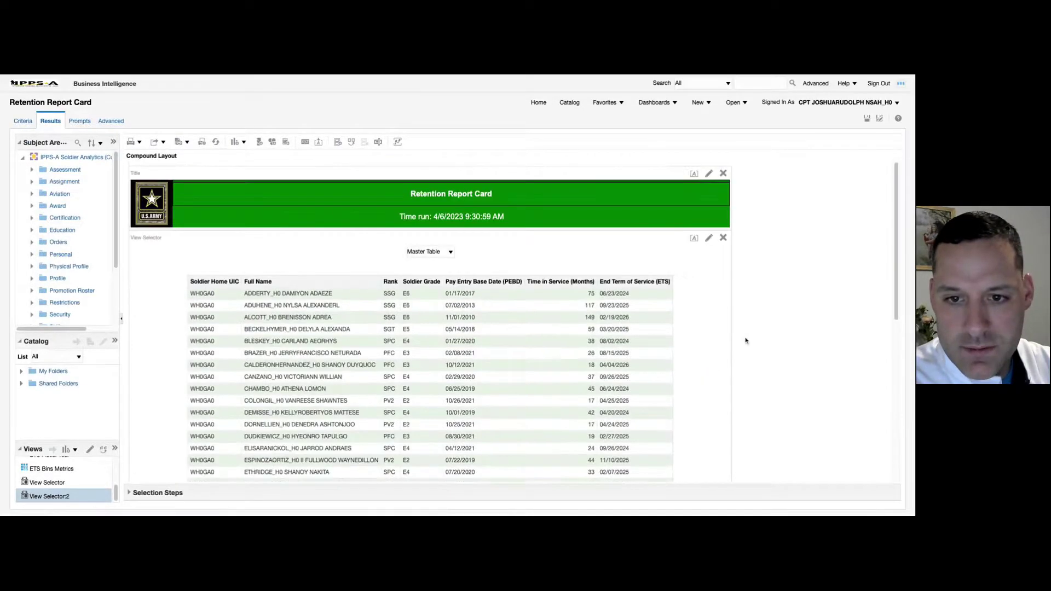
scroll(712, 321, "down", 3)
scroll(712, 321, "down", 5)
scroll(712, 321, "up", 8)
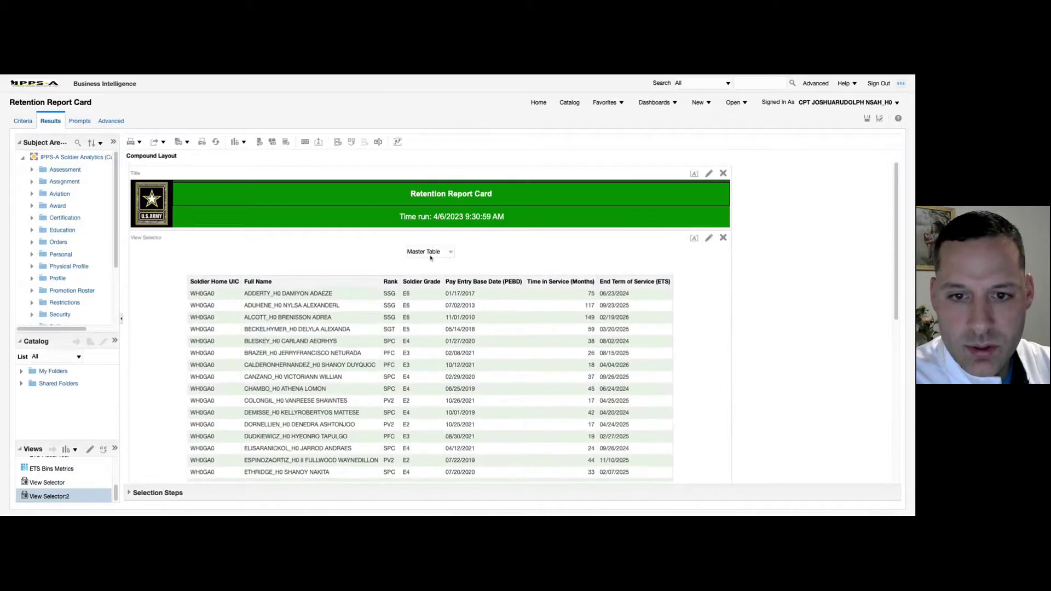
left_click(446, 255)
left_click(442, 267)
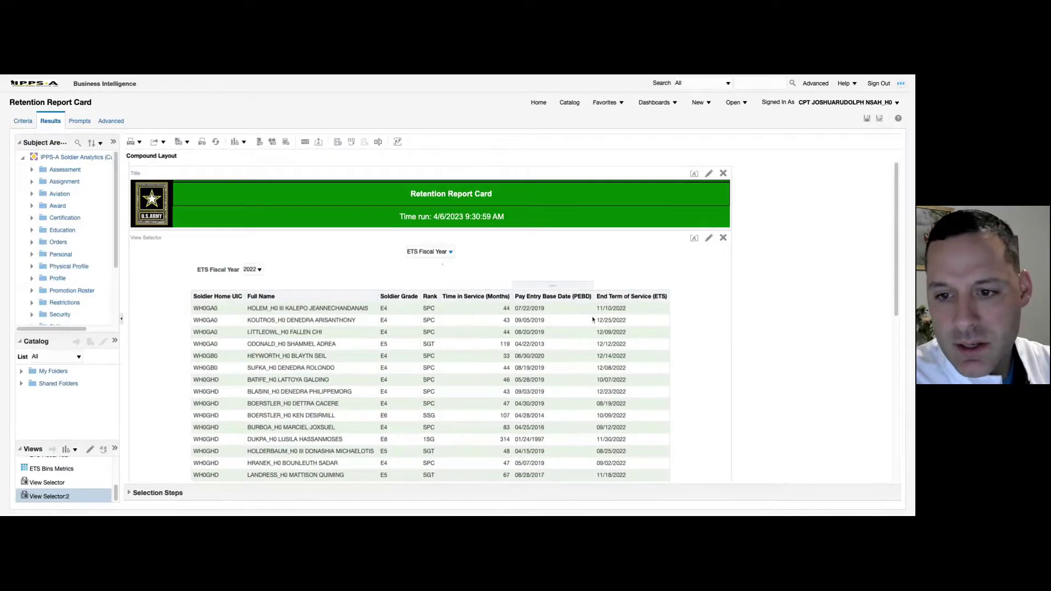
scroll(697, 318, "down", 5)
scroll(697, 318, "down", 2)
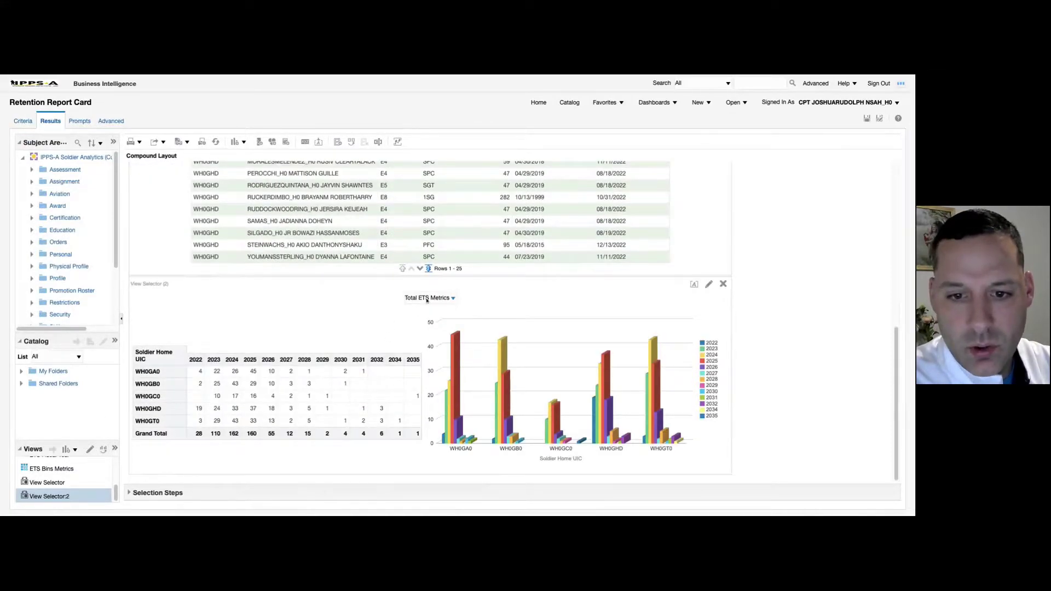
left_click(426, 300)
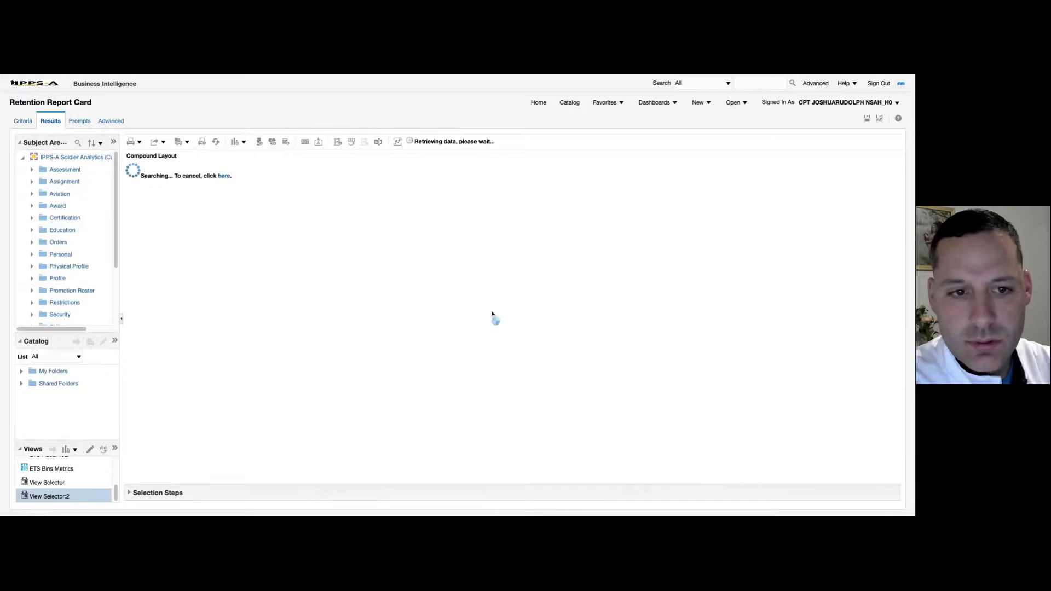
Step: Save the Retention Report Card analysis
scroll(494, 323, "down", 10)
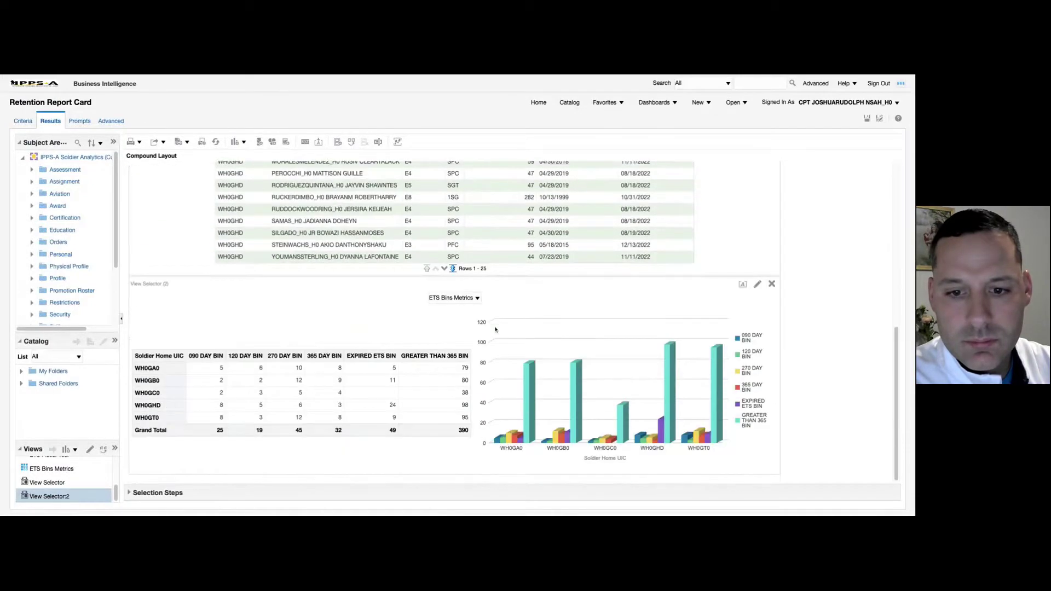
scroll(495, 329, "up", 10)
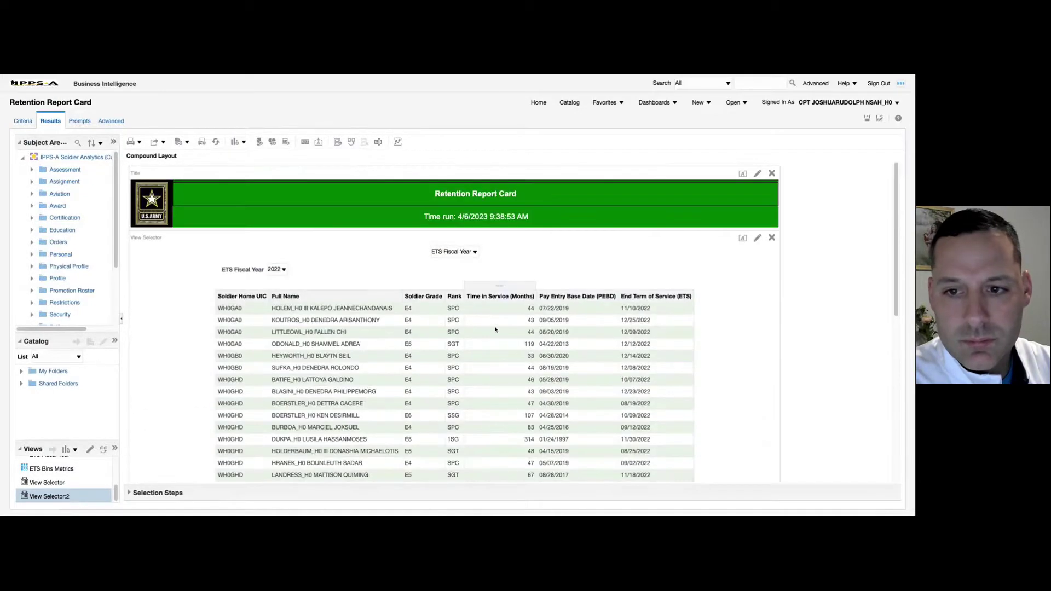
left_click(867, 119)
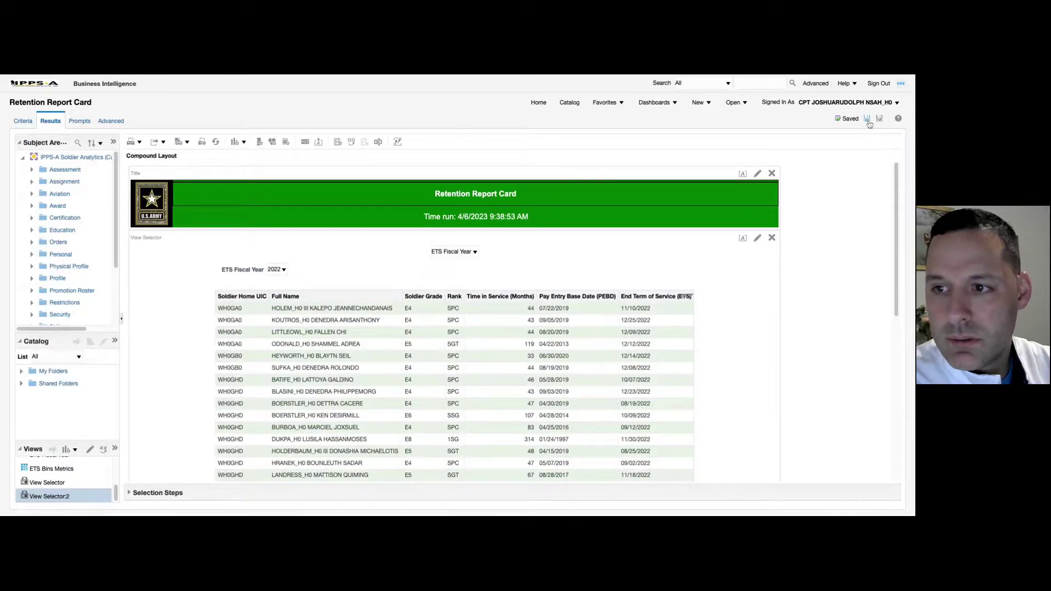
Step: Return to Home and open My Dashboard from the Dashboards list
left_click(539, 107)
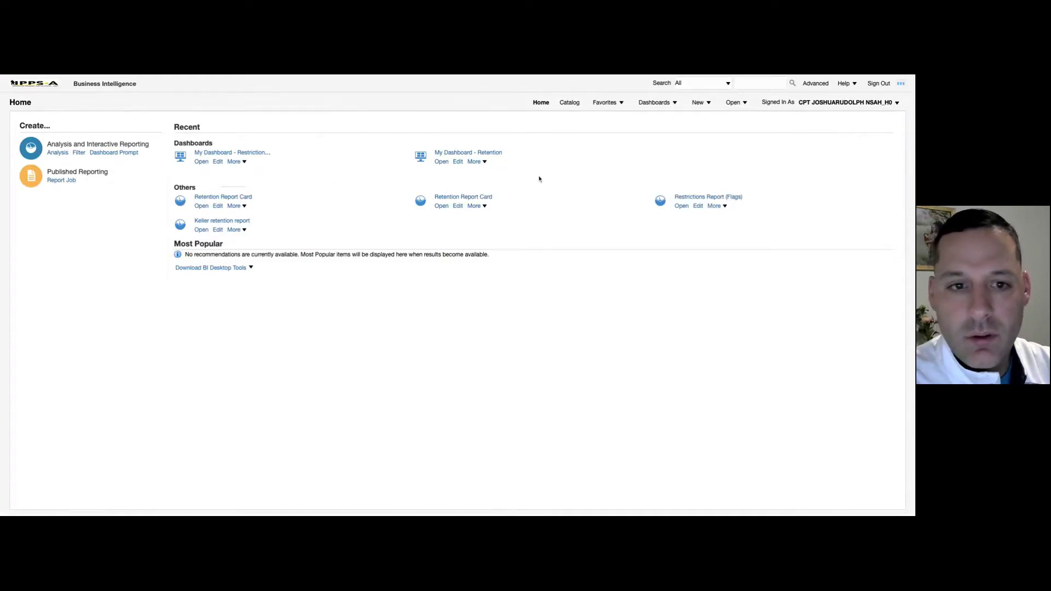
left_click(675, 103)
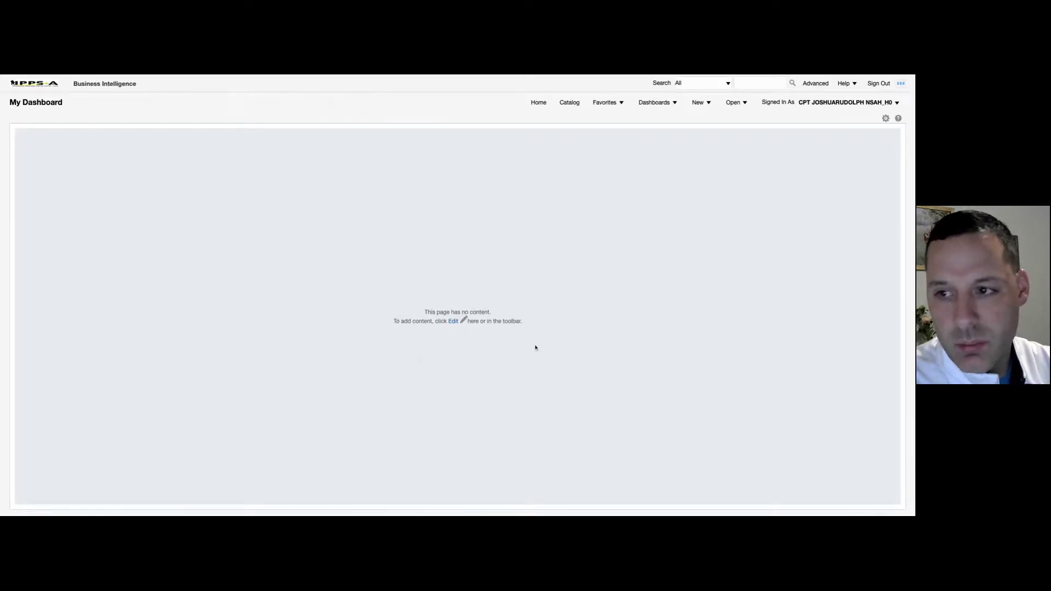
Step: Put My Dashboard into edit mode via the gear menu's Edit Dashboard
left_click(886, 119)
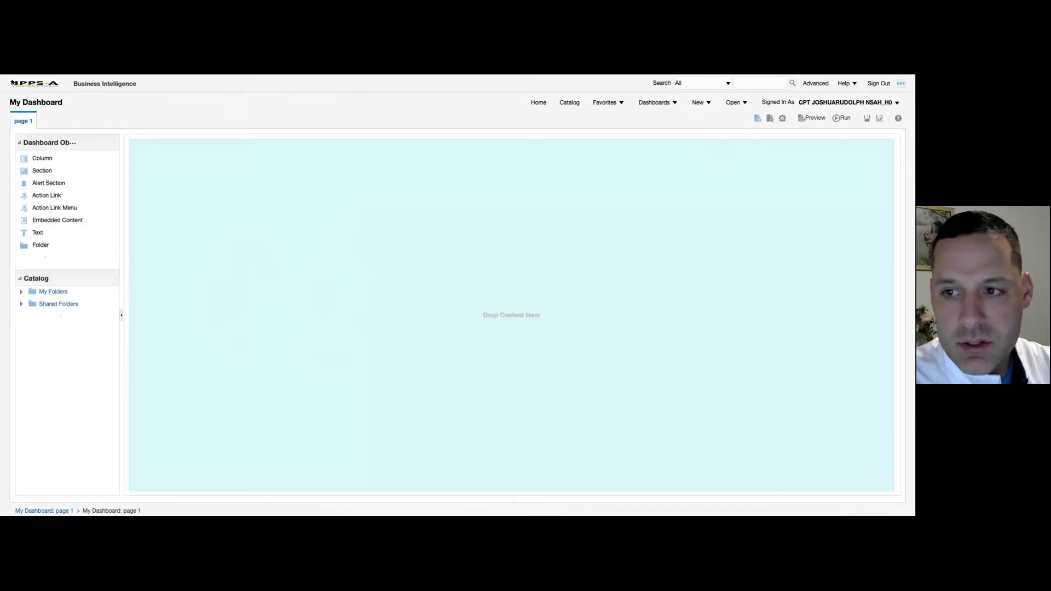
left_click(758, 118)
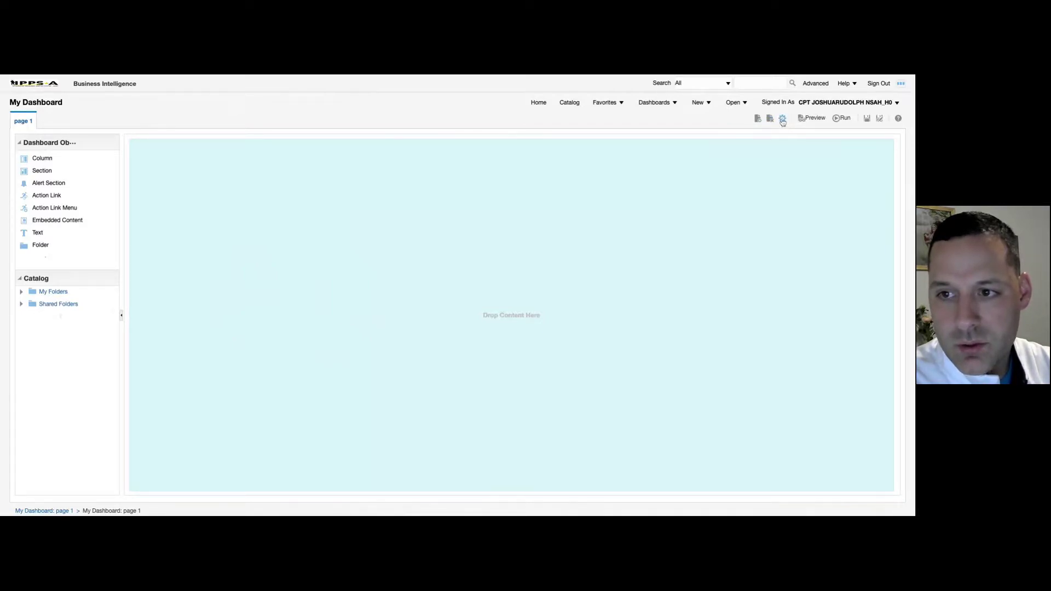
Step: In Dashboard Properties, rename page 1 to 'Retention'
left_click(783, 118)
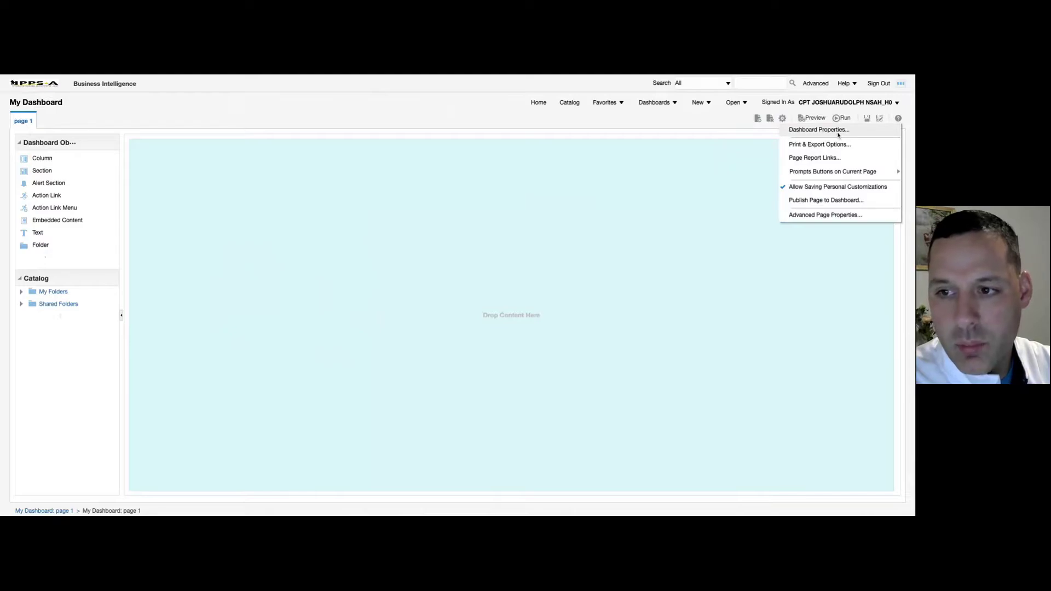
left_click(838, 132)
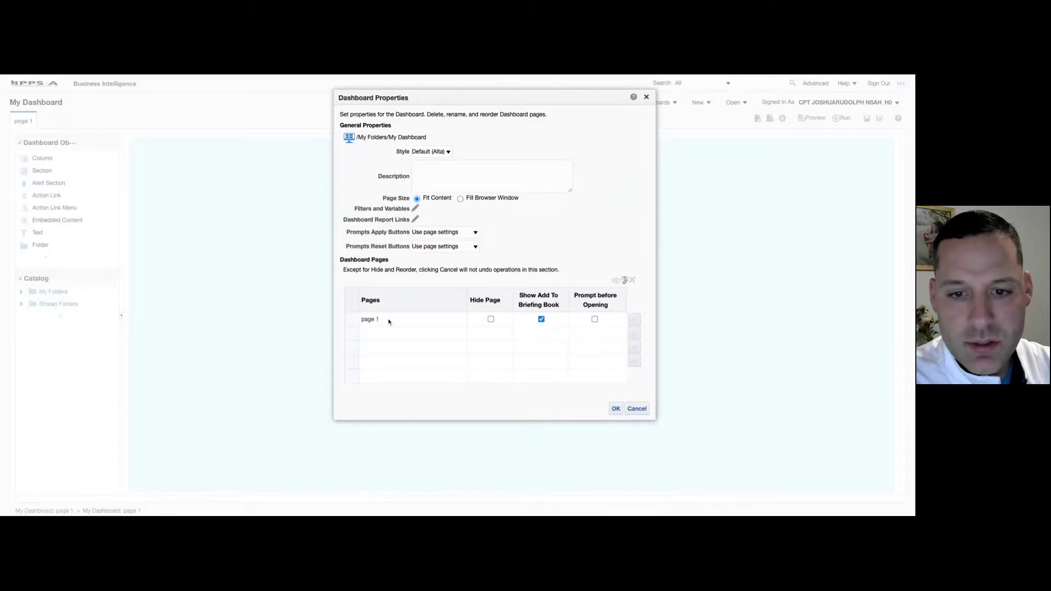
left_click(385, 324)
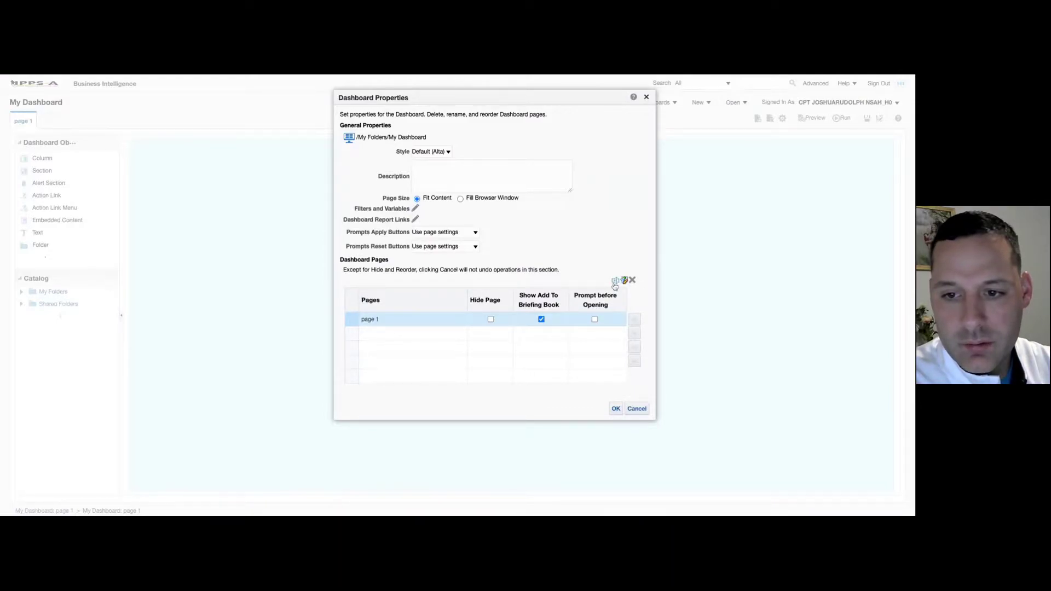
left_click(615, 281)
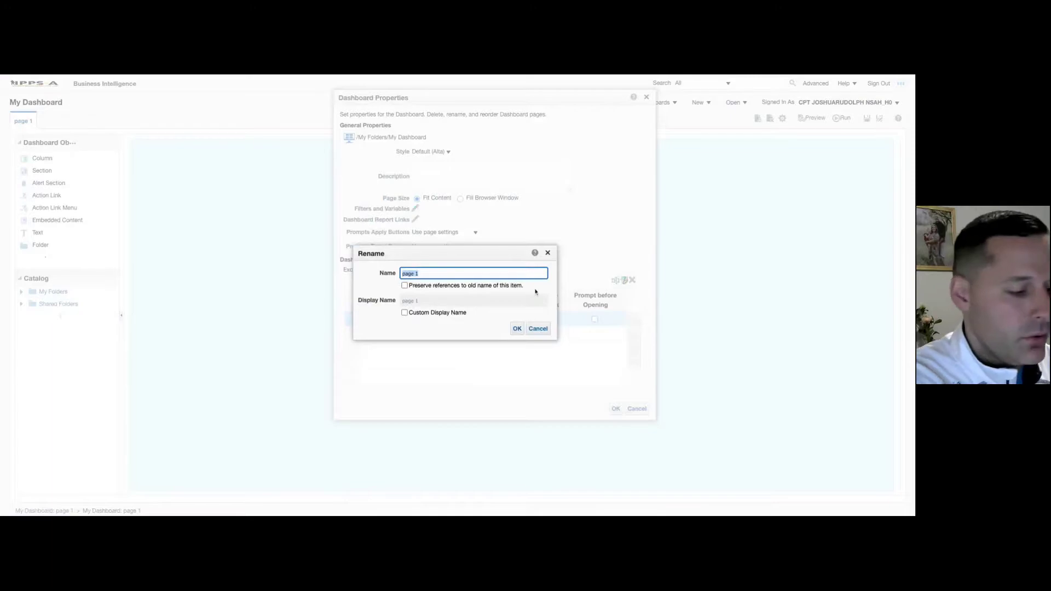
type("Reten")
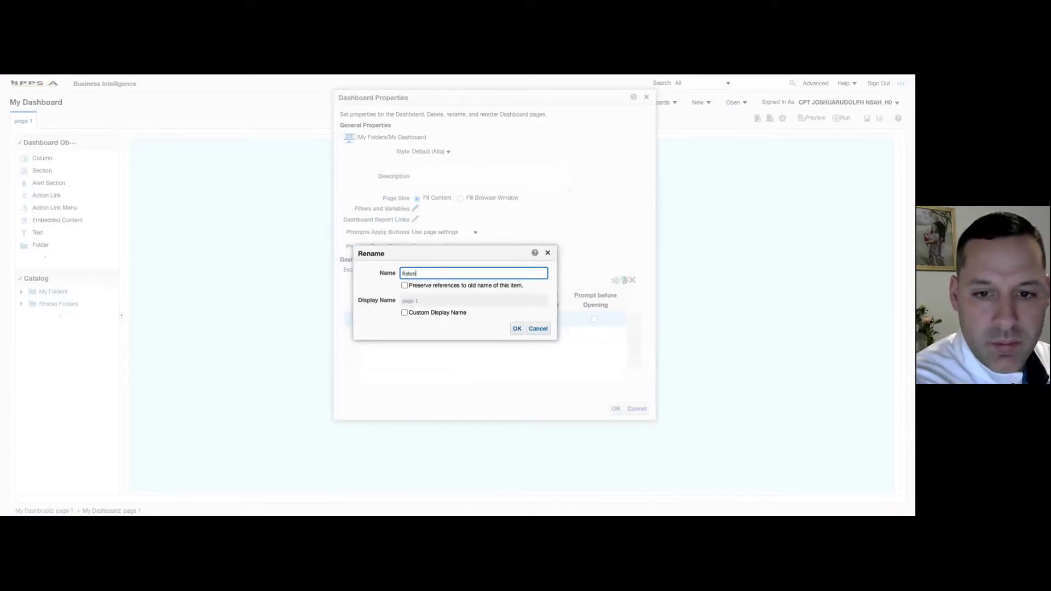
type("tion")
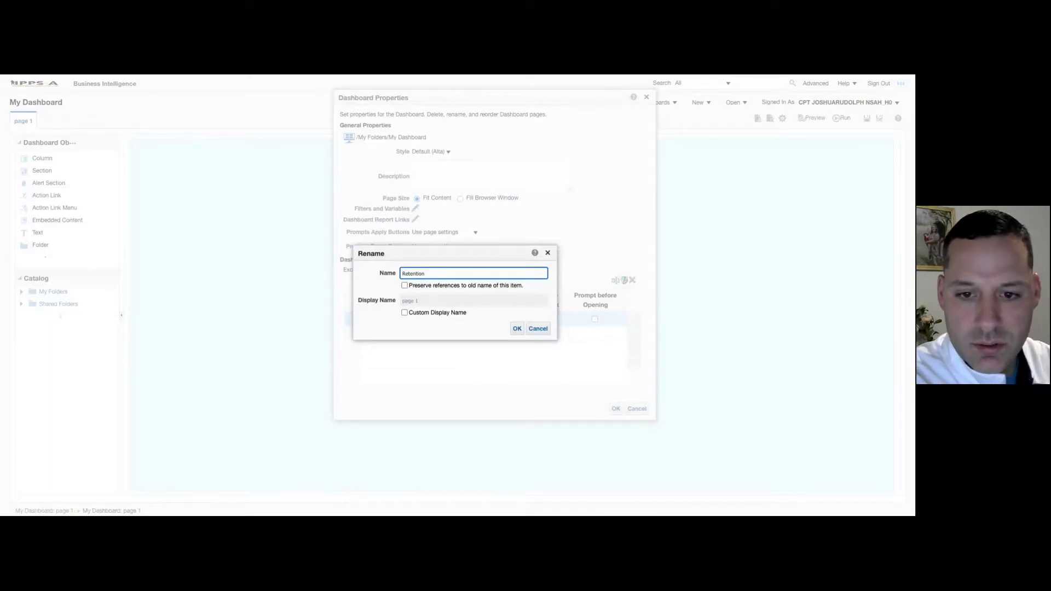
left_click(517, 329)
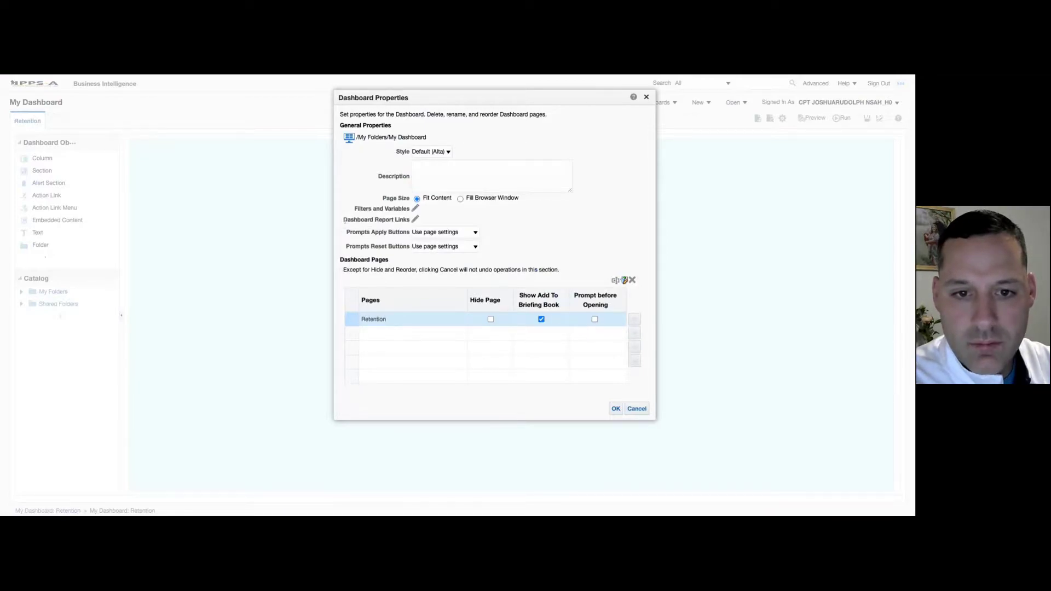
left_click_drag(344, 220, 410, 220)
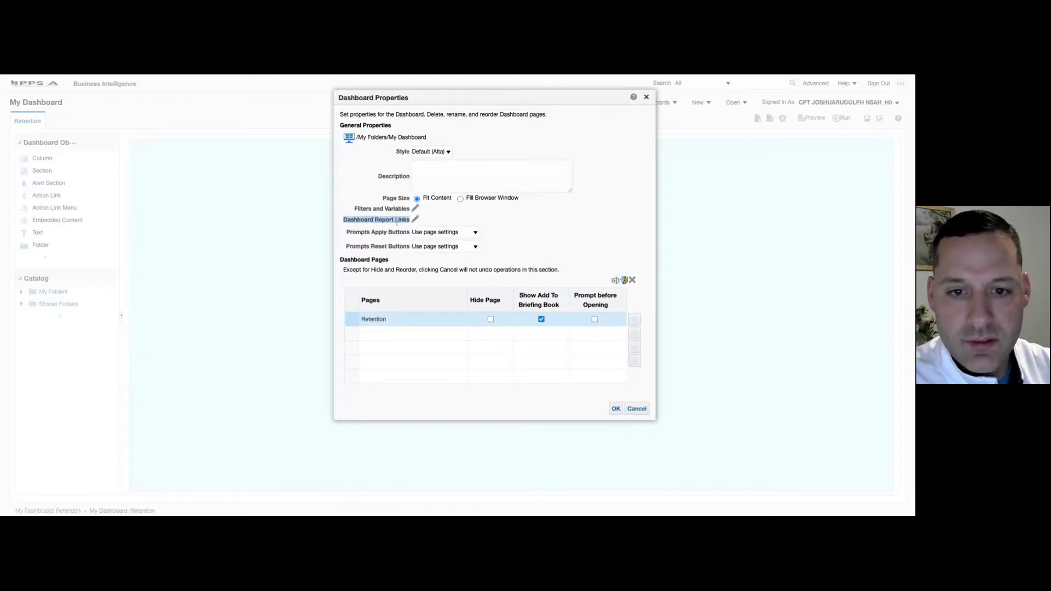
Step: Limit report links to Edit, Refresh, Print and Export, close properties, and save My Dashboard
left_click(416, 220)
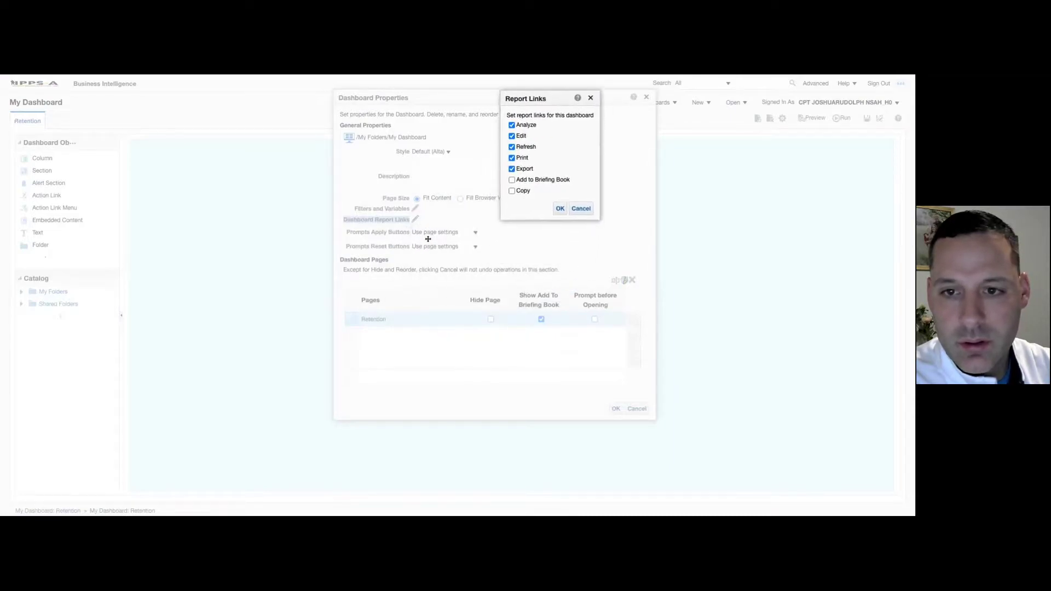
left_click(512, 126)
left_click(512, 136)
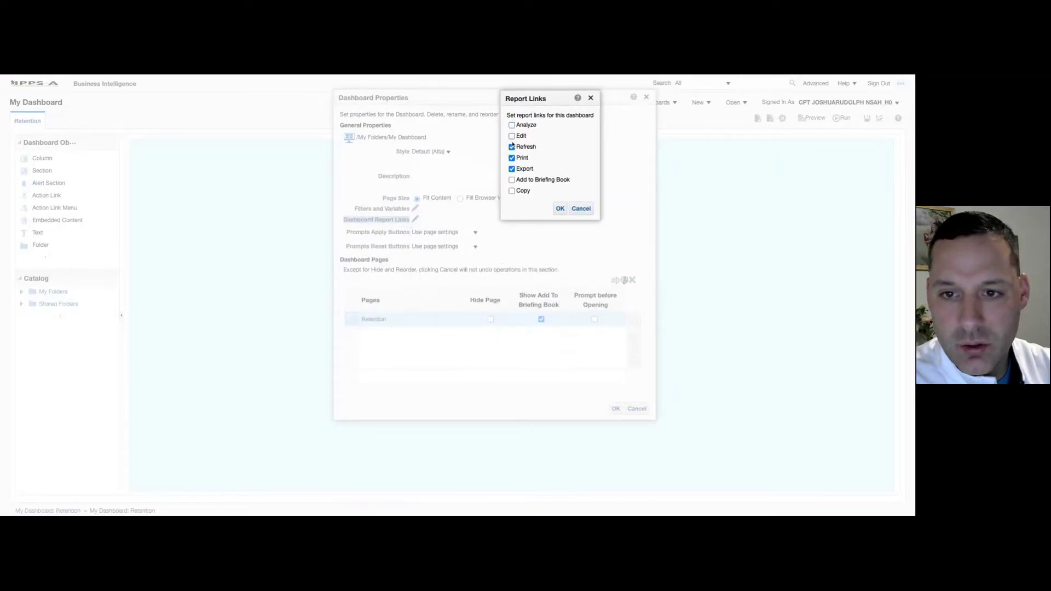
left_click(512, 148)
left_click(512, 158)
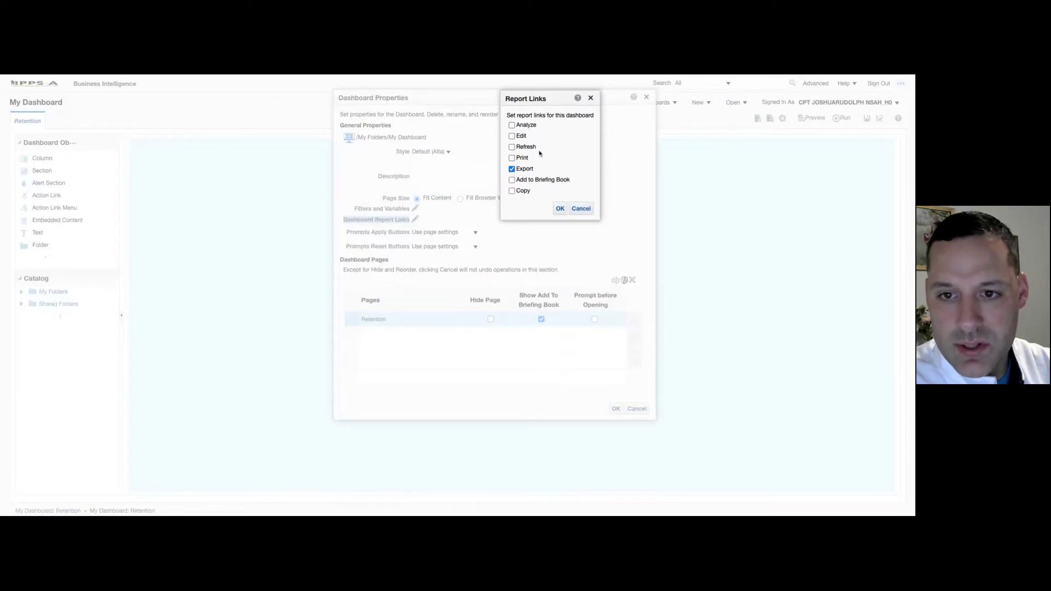
left_click(512, 136)
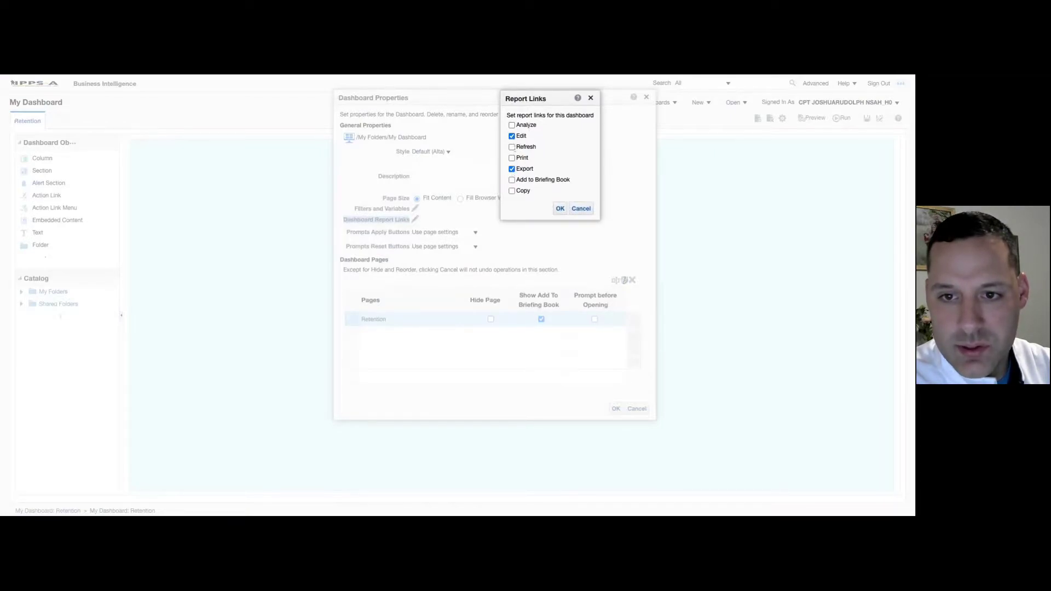
left_click(512, 146)
left_click(511, 158)
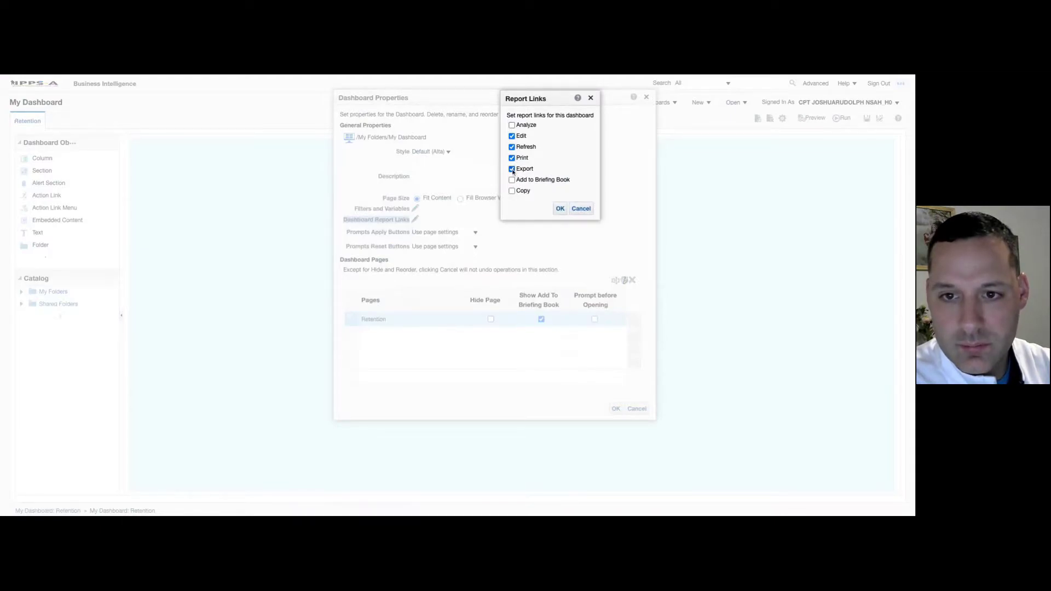
left_click(560, 211)
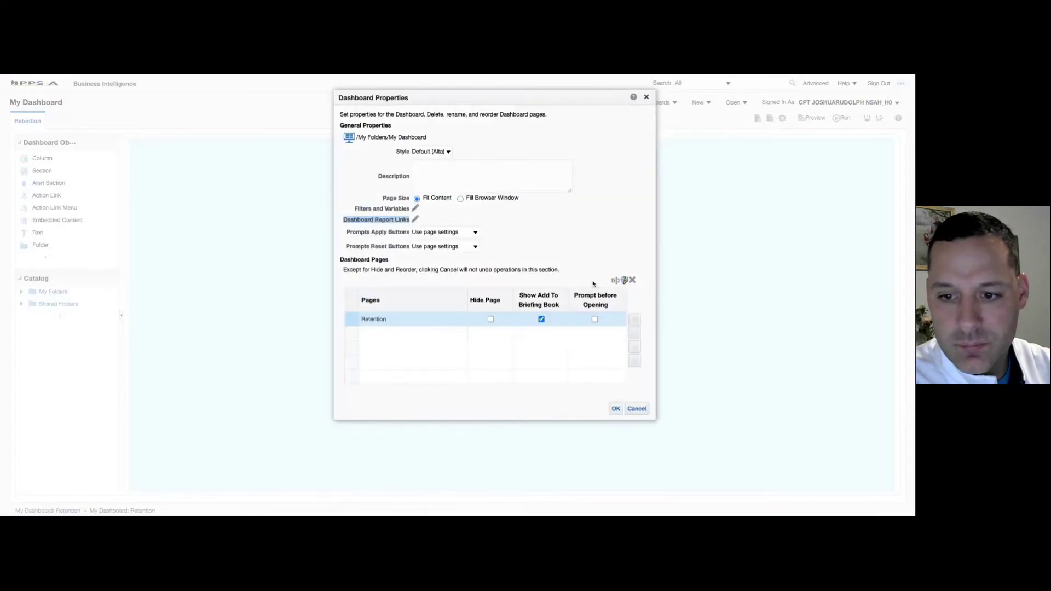
left_click(615, 411)
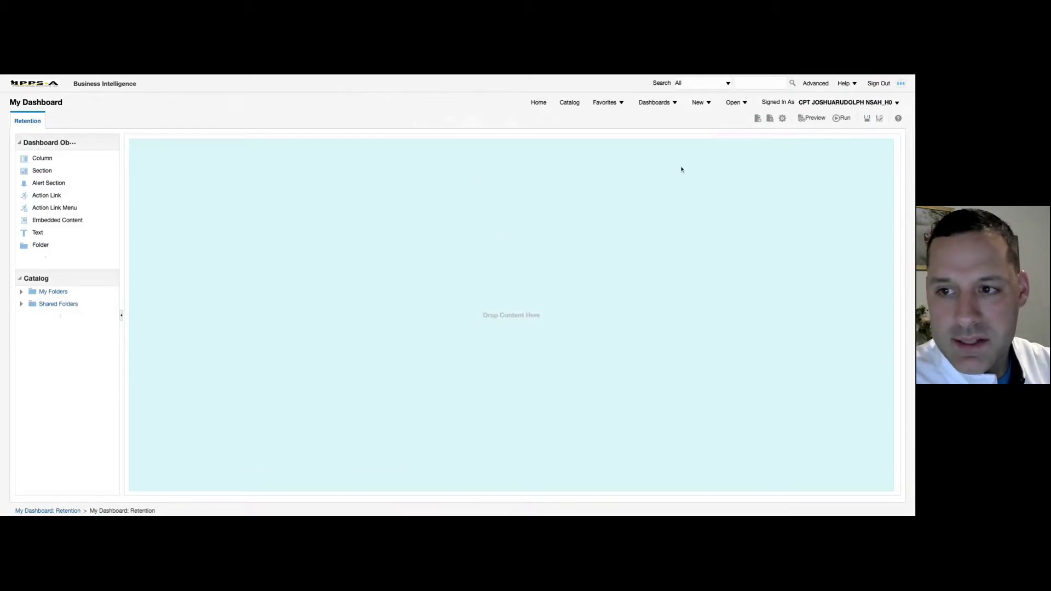
left_click(867, 120)
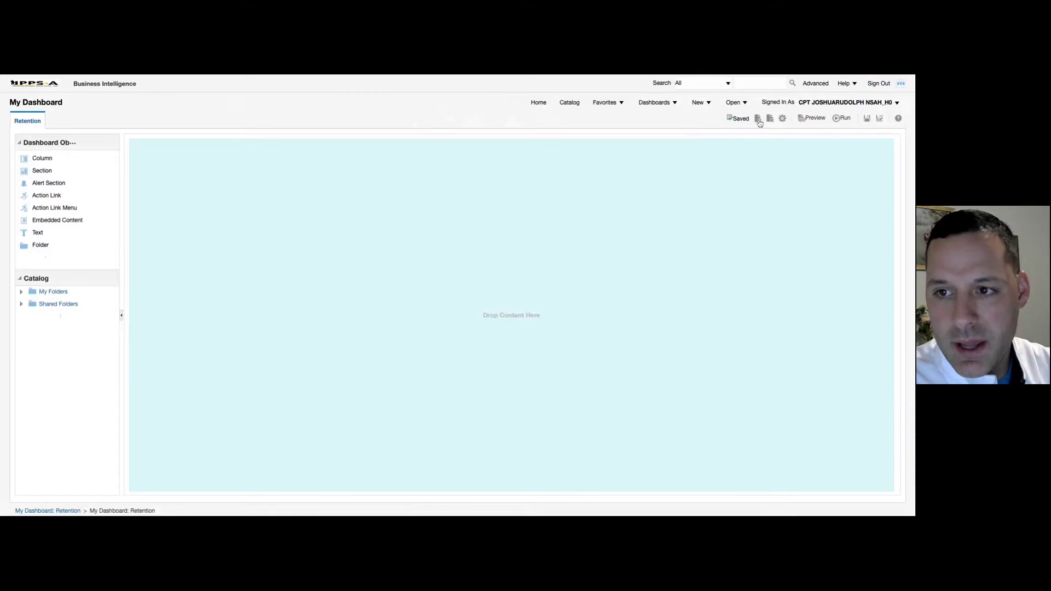
Step: Add a dashboard page named 'Restrictions (Flags)' and save the dashboard
left_click(758, 120)
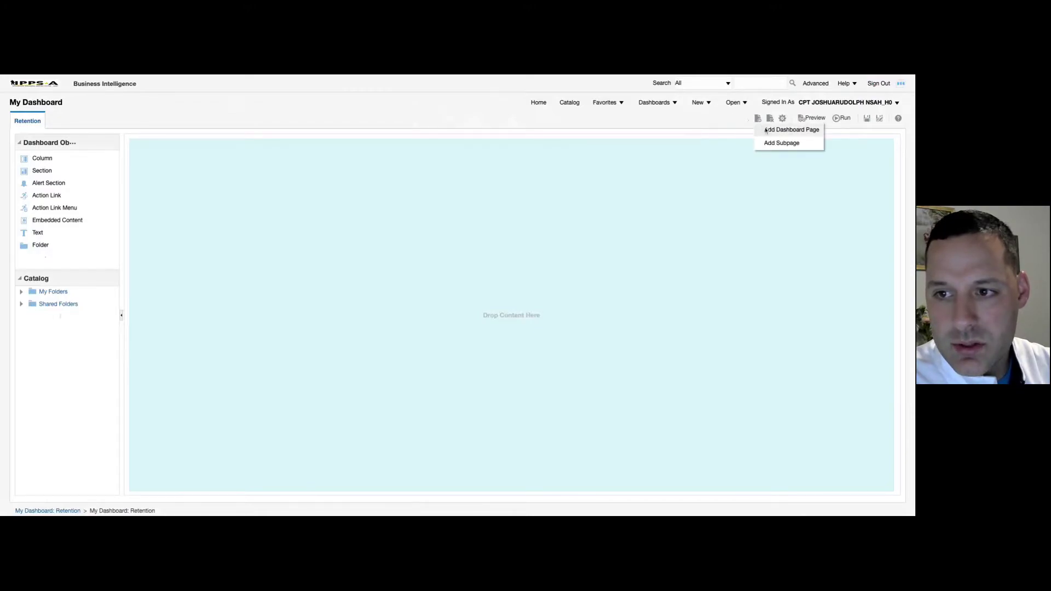
left_click(770, 132)
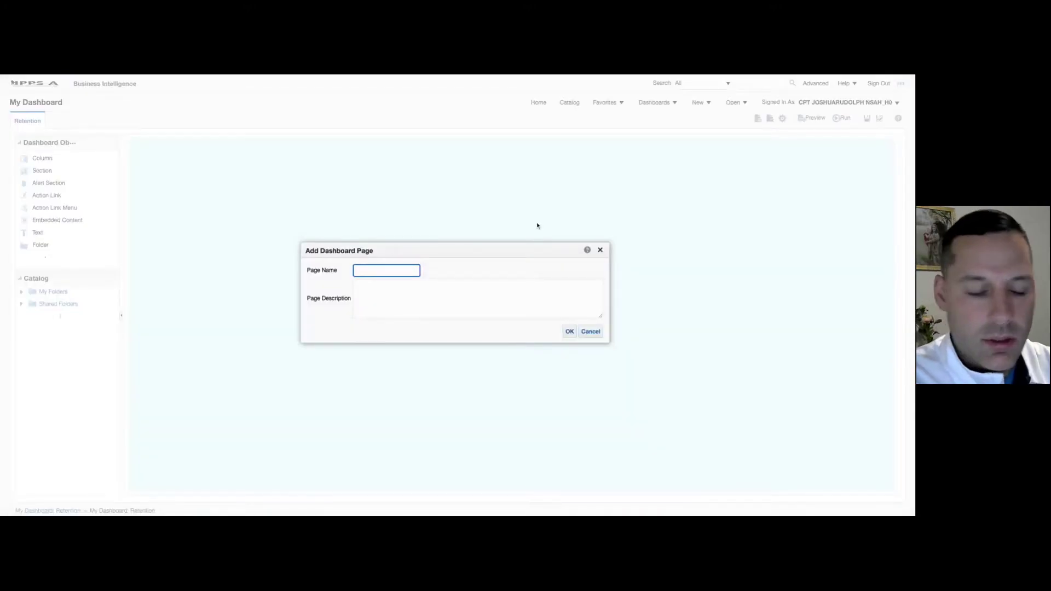
type("Restric")
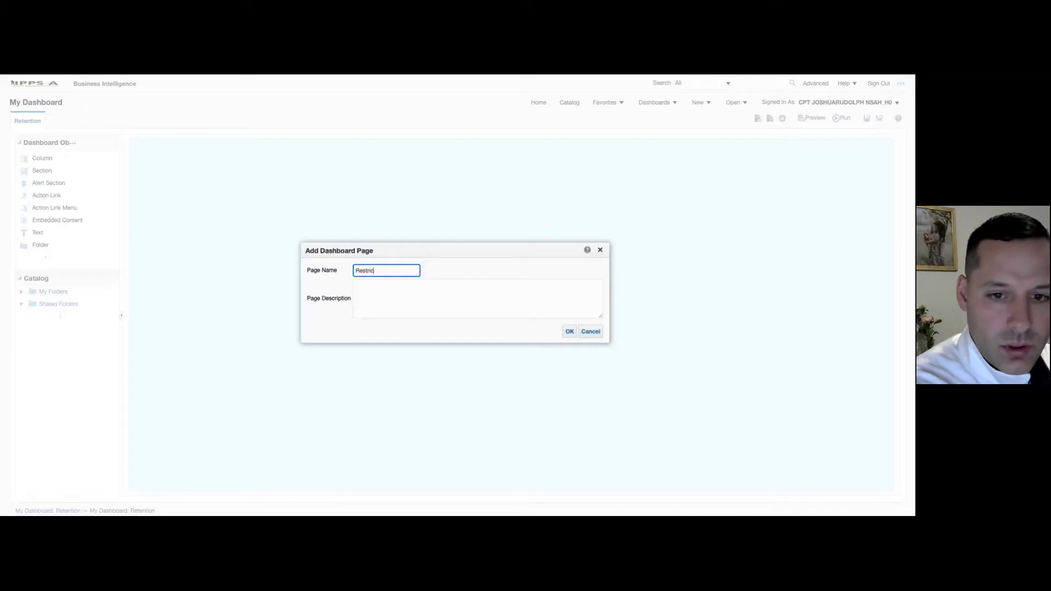
type("tions (Flags")
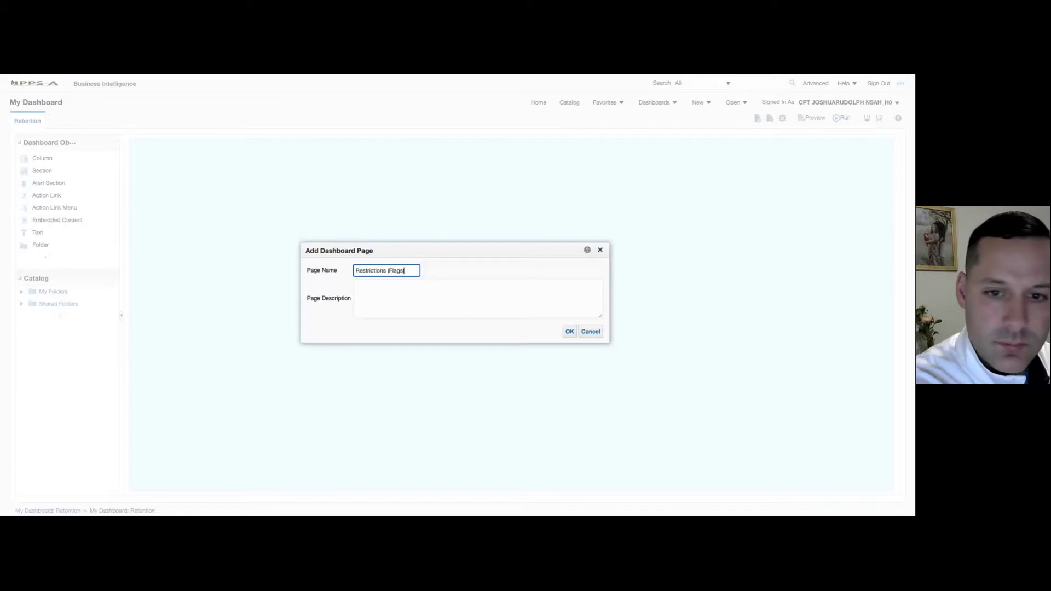
type(")")
left_click(568, 331)
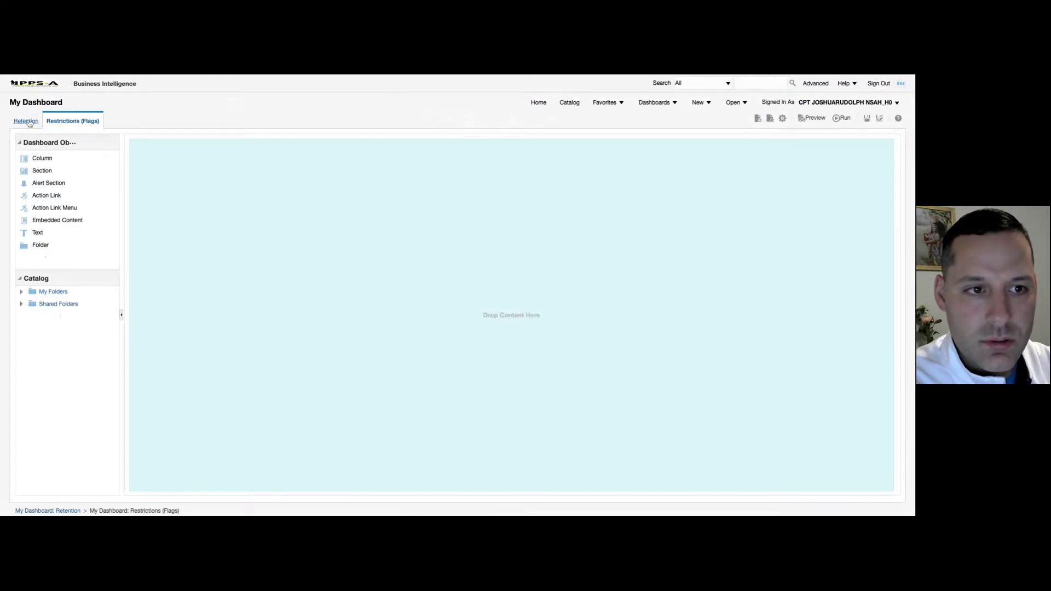
left_click(867, 118)
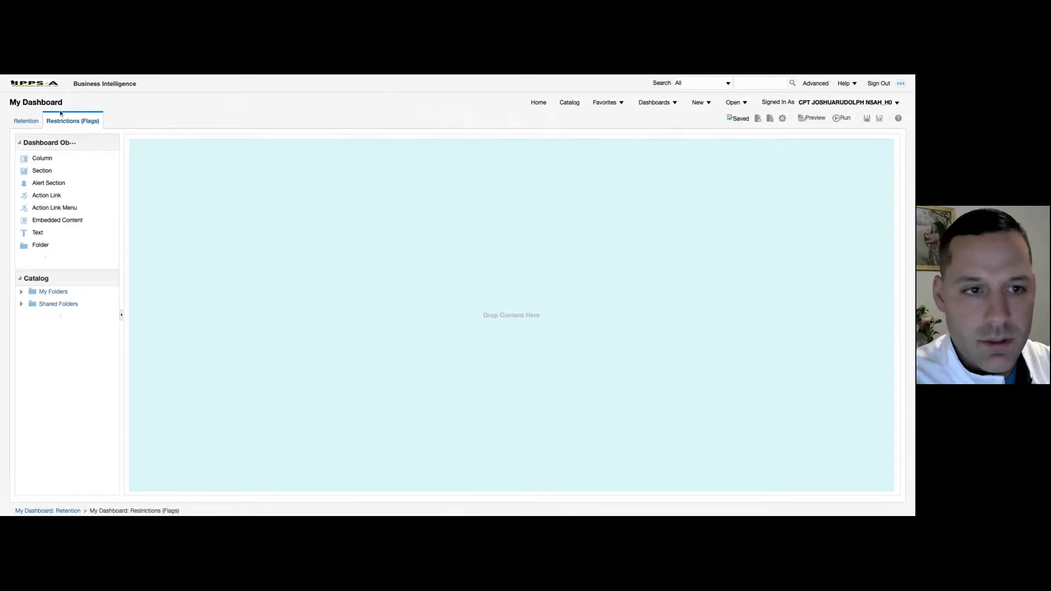
left_click(27, 122)
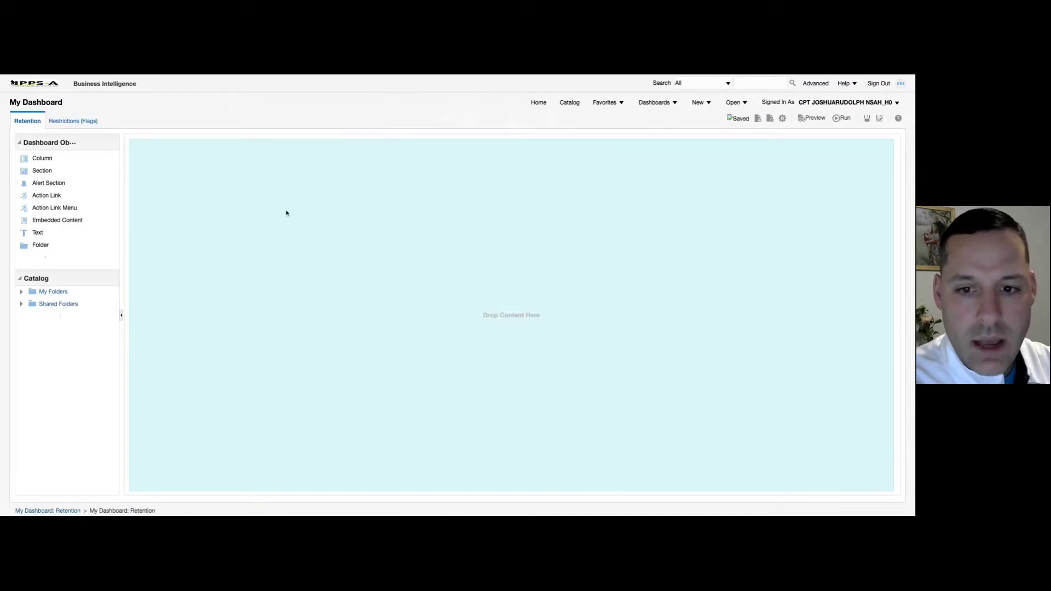
Step: Place Retention Report Card from My Folders on the Retention page, removing a misplaced Restrictions section
left_click(21, 292)
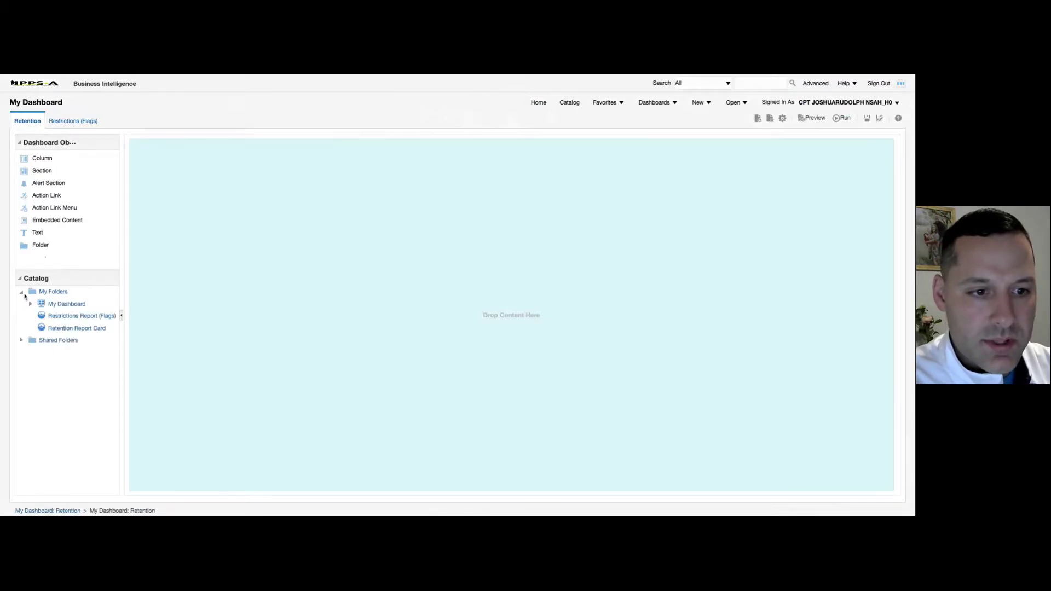
left_click(80, 319)
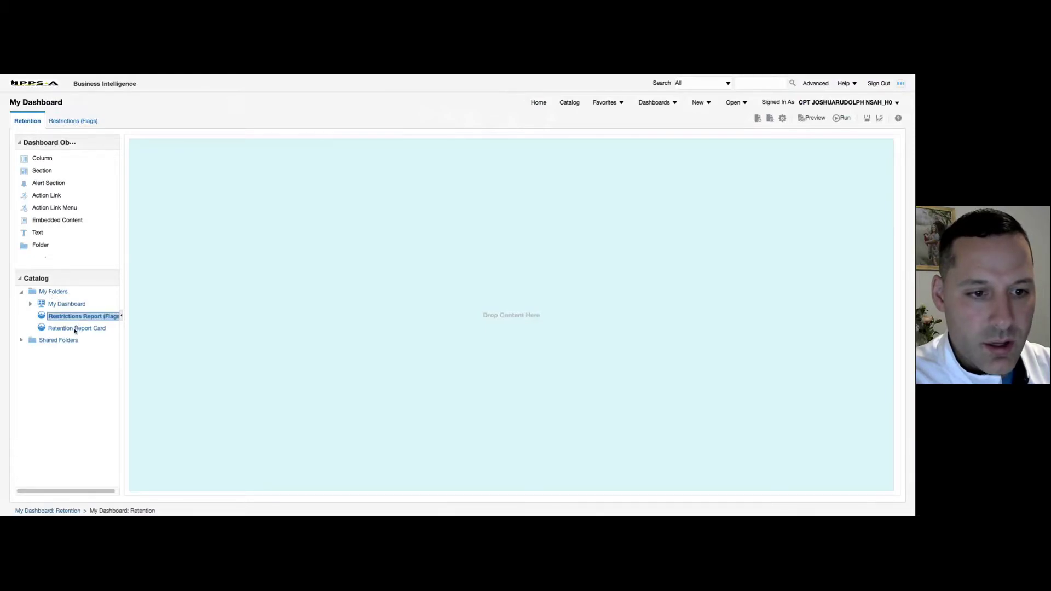
left_click(75, 329)
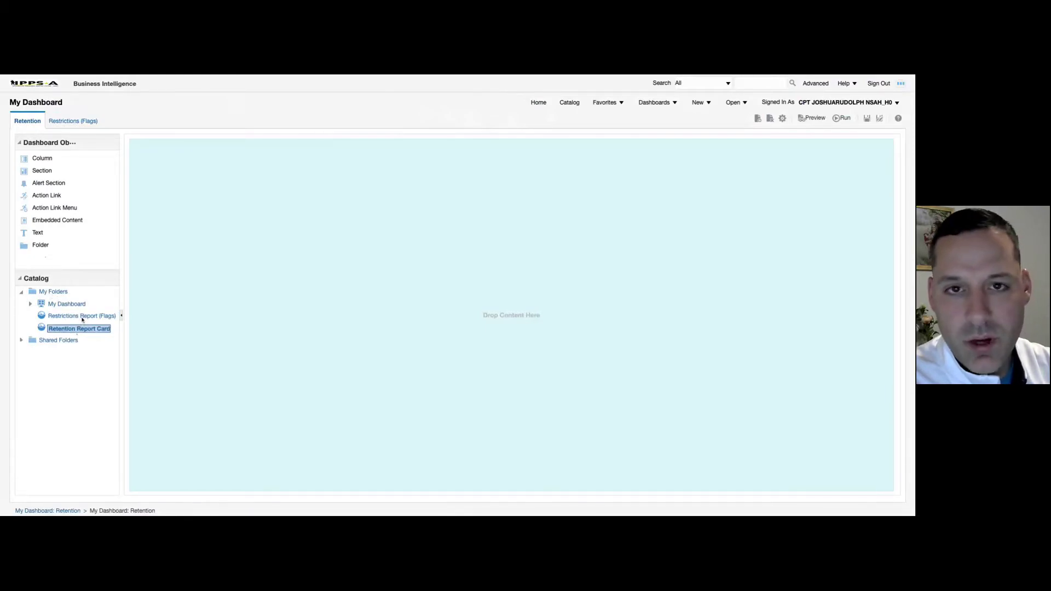
left_click(82, 317)
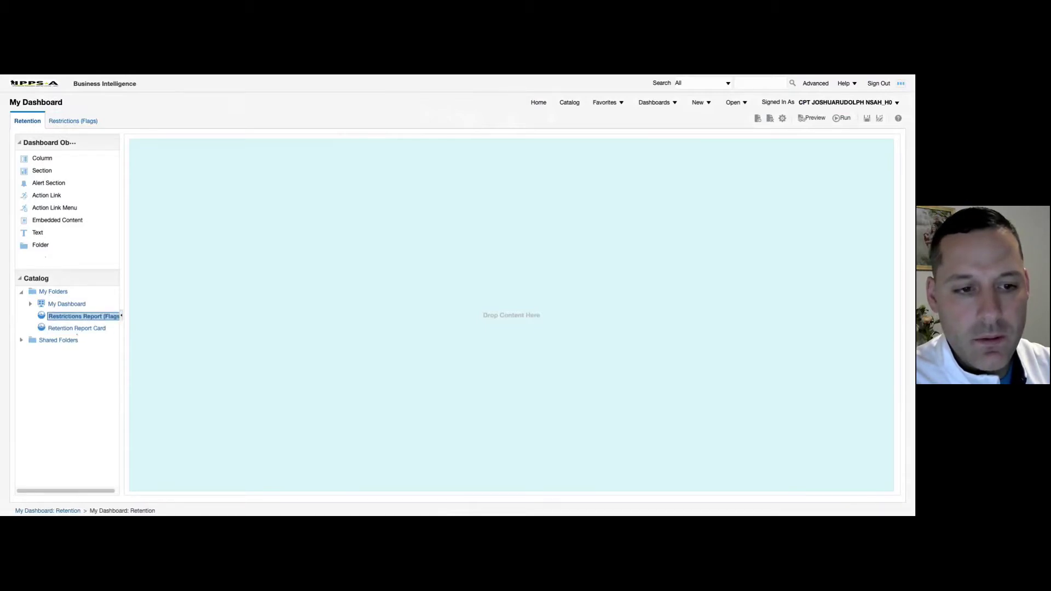
left_click(71, 329)
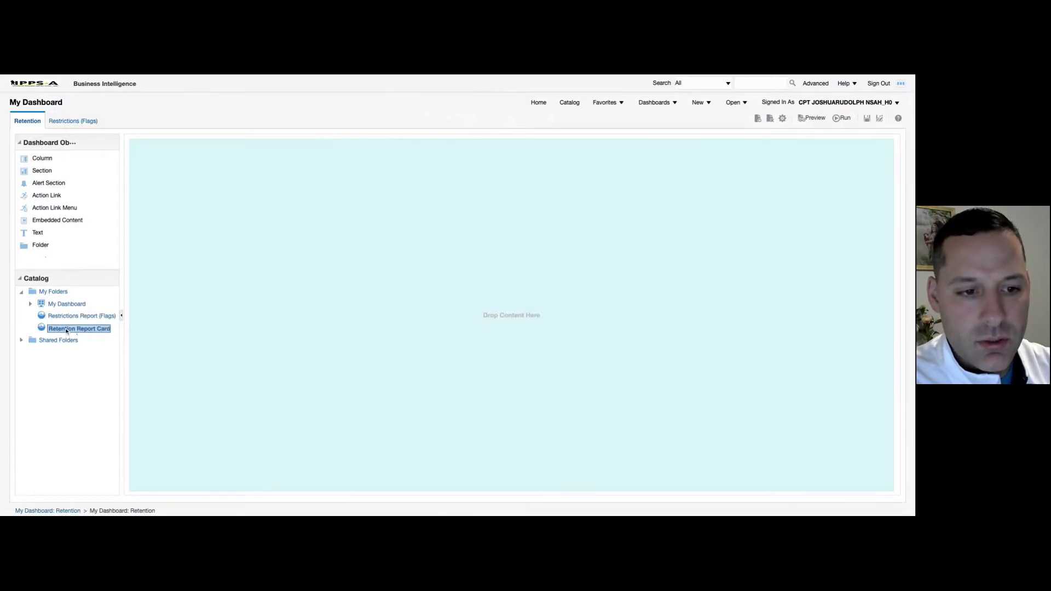
left_click_drag(66, 331, 482, 255)
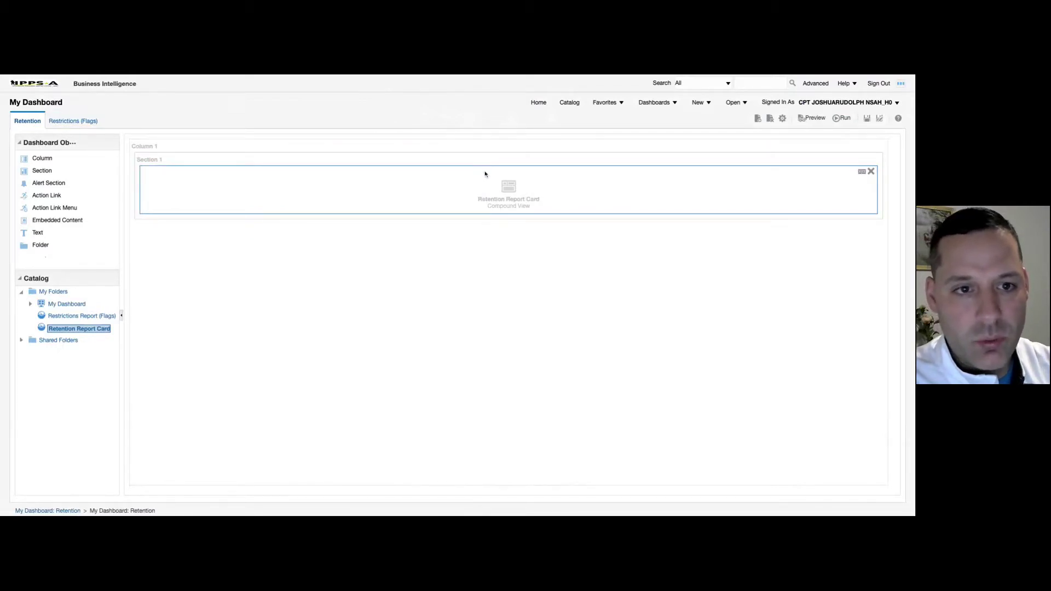
left_click(63, 317)
left_click_drag(63, 316, 328, 254)
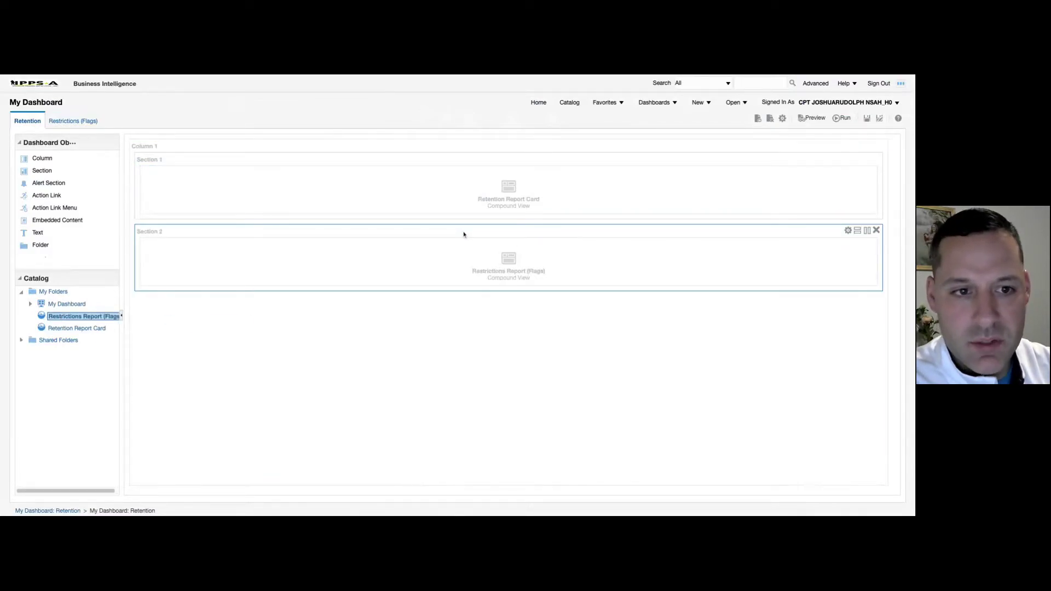
left_click(876, 231)
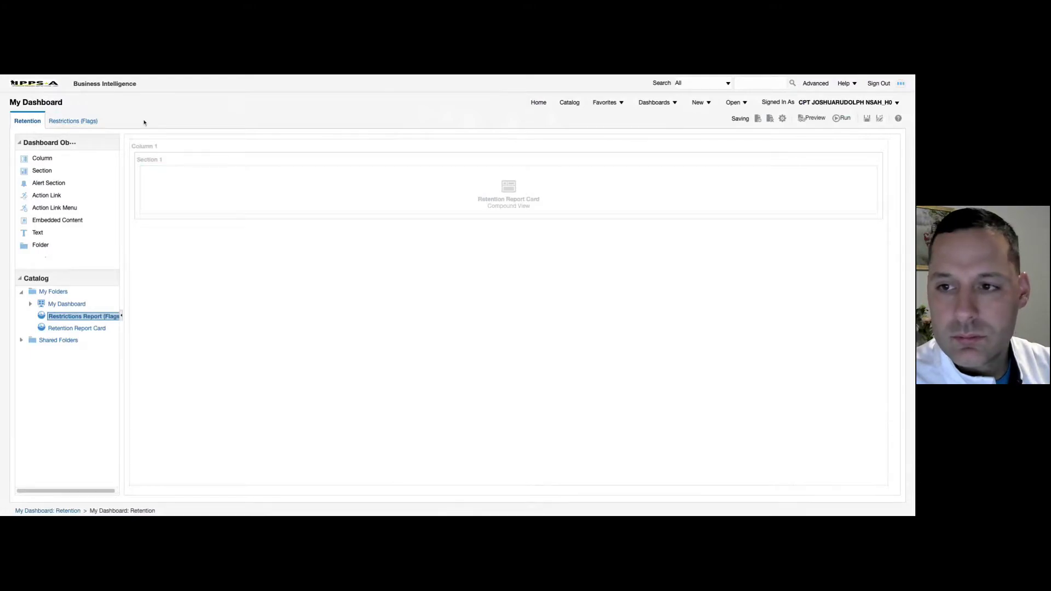
Step: Place Restrictions Report (Flags) on the Restrictions (Flags) page and save the dashboard
left_click(82, 122)
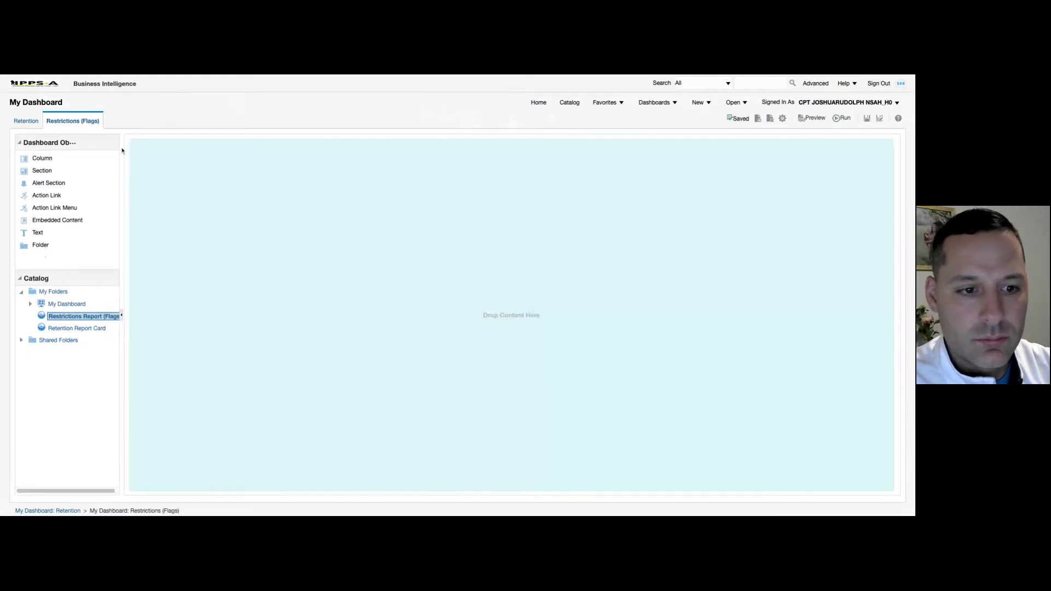
left_click(75, 329)
left_click_drag(79, 317, 429, 265)
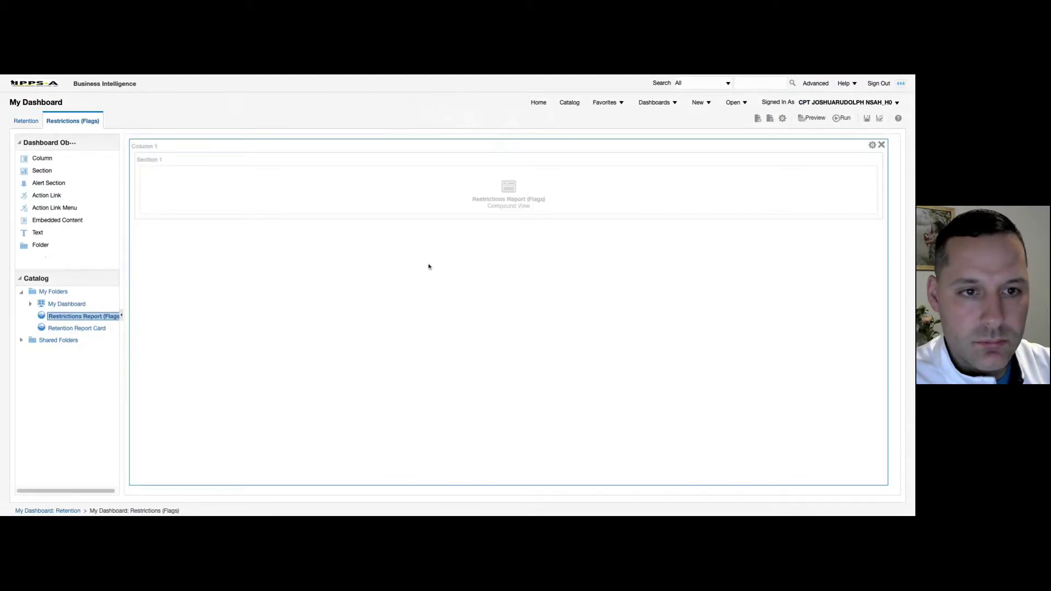
left_click(867, 118)
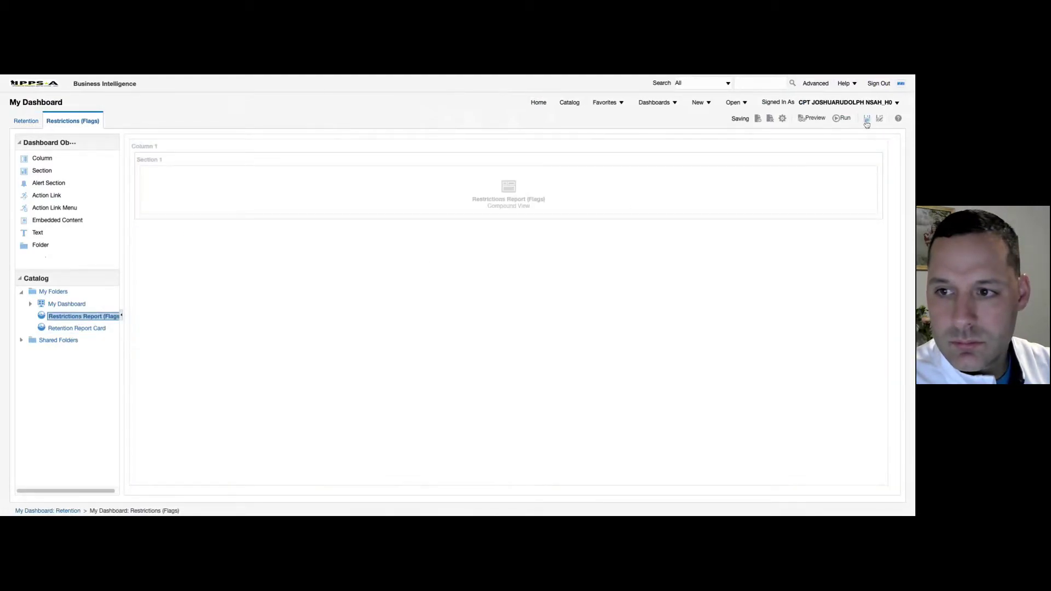
left_click(26, 121)
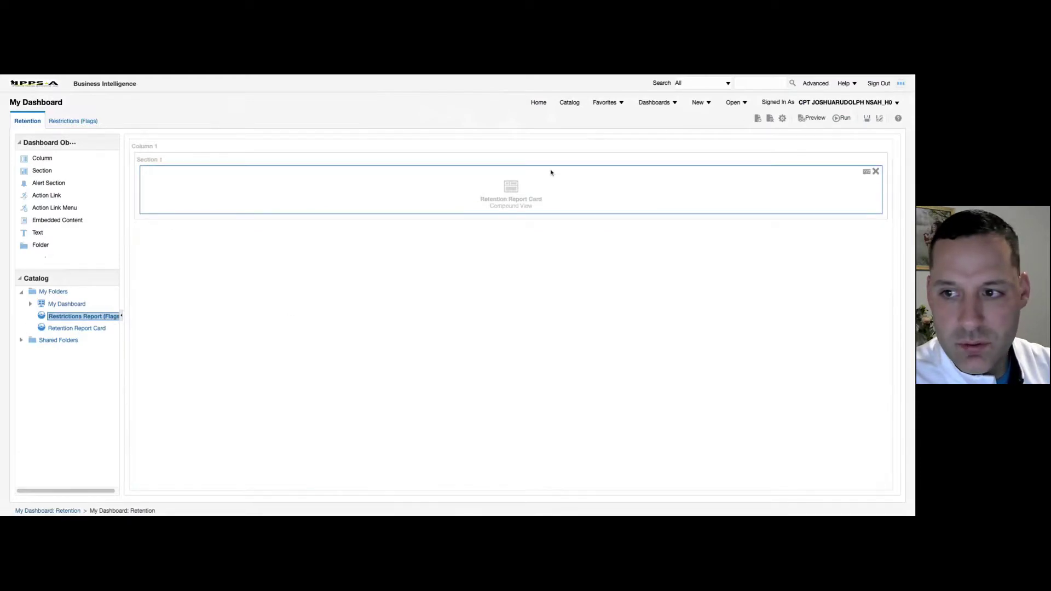
Step: Save the dashboard edits and review the live Retention Report Card
left_click(866, 119)
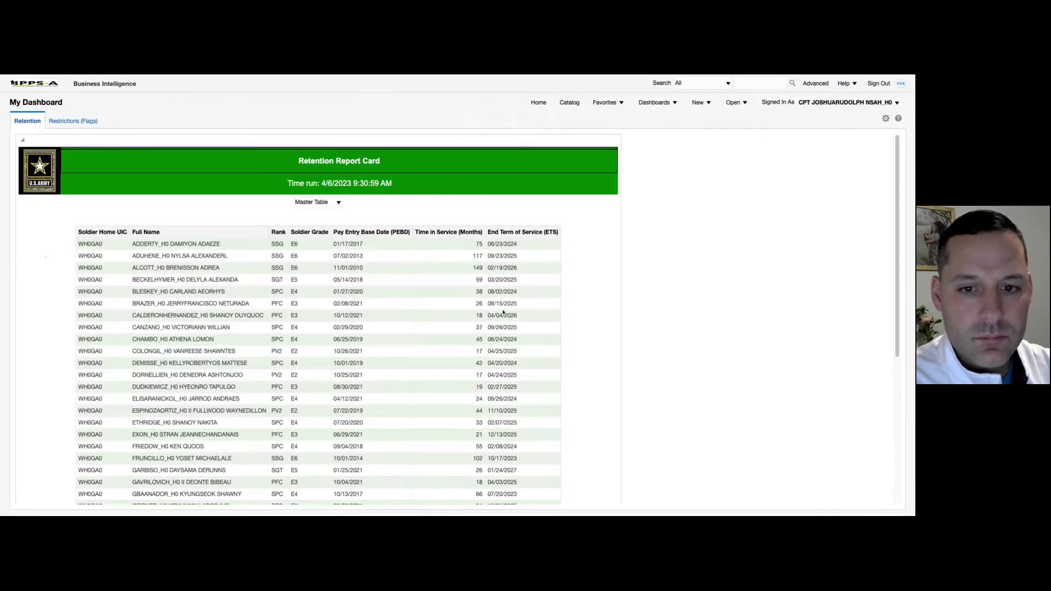
scroll(649, 303, "down", 5)
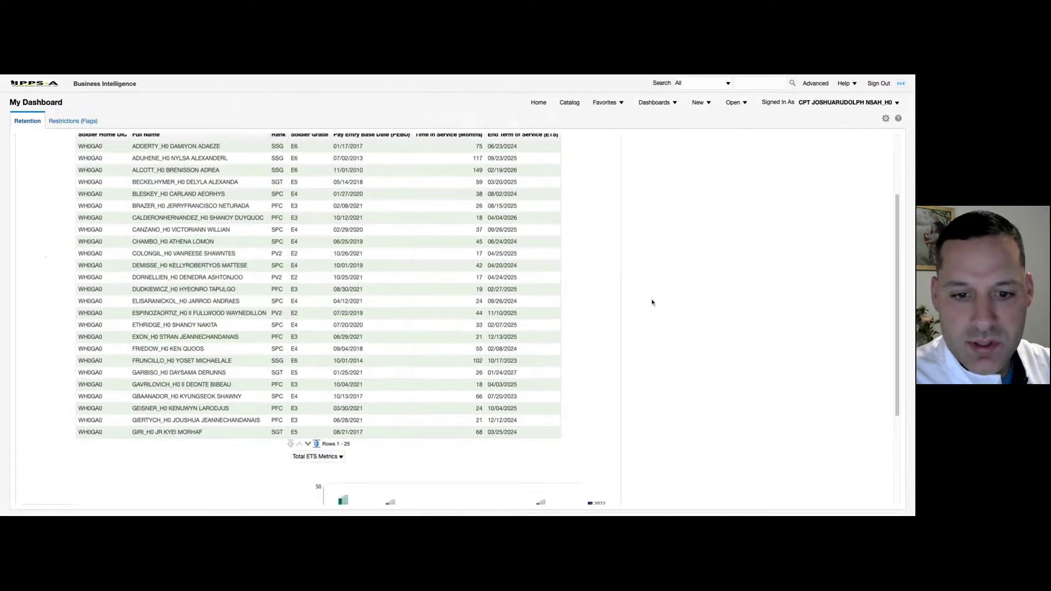
scroll(651, 302, "up", 5)
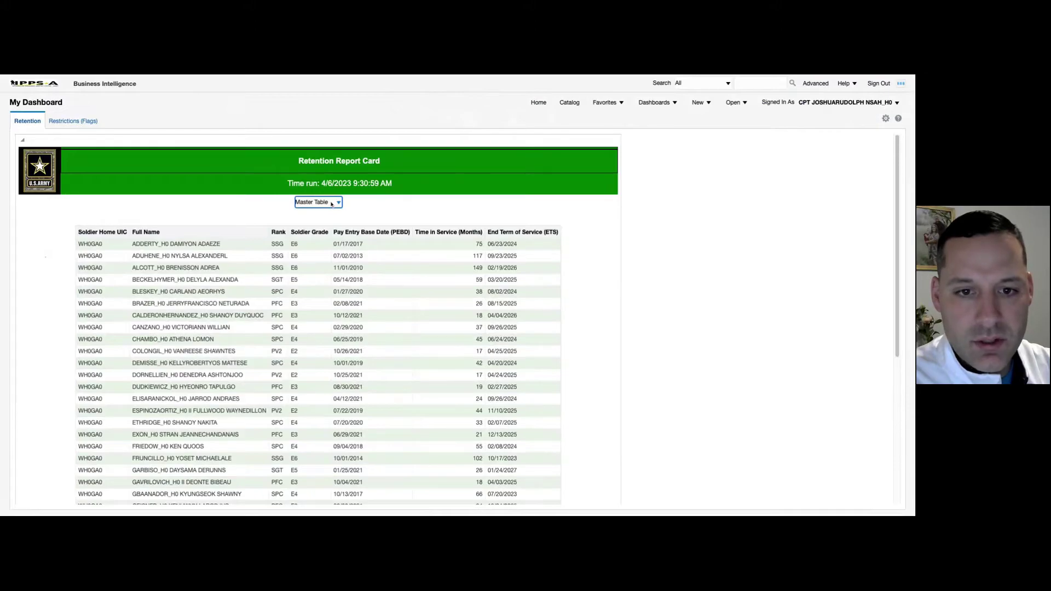
Step: Switch the report card to its ETS Bins view and review the 090 DAY BIN chart
left_click(324, 219)
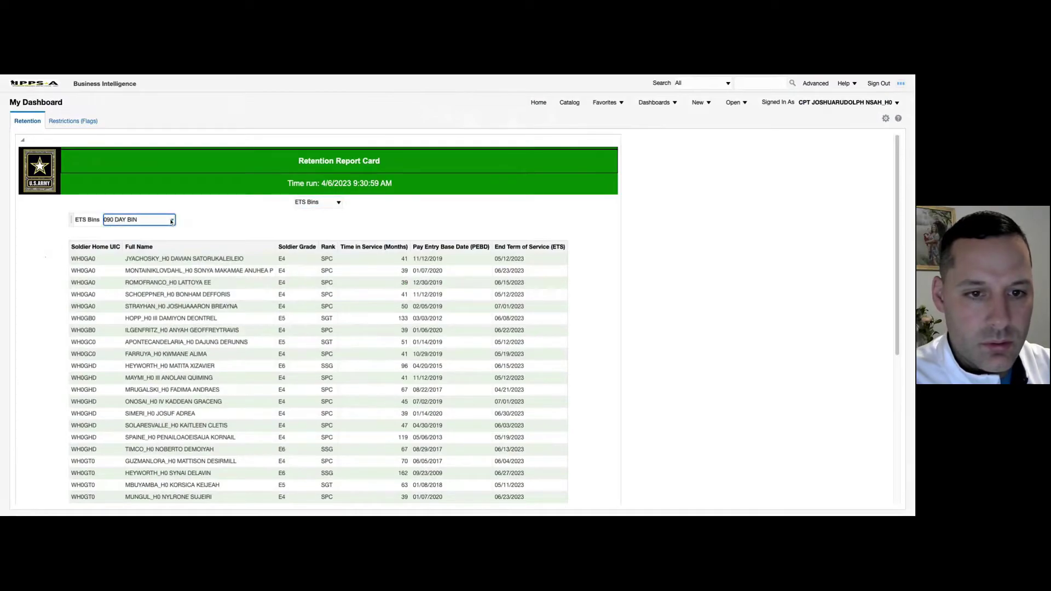
scroll(172, 221, "down", 5)
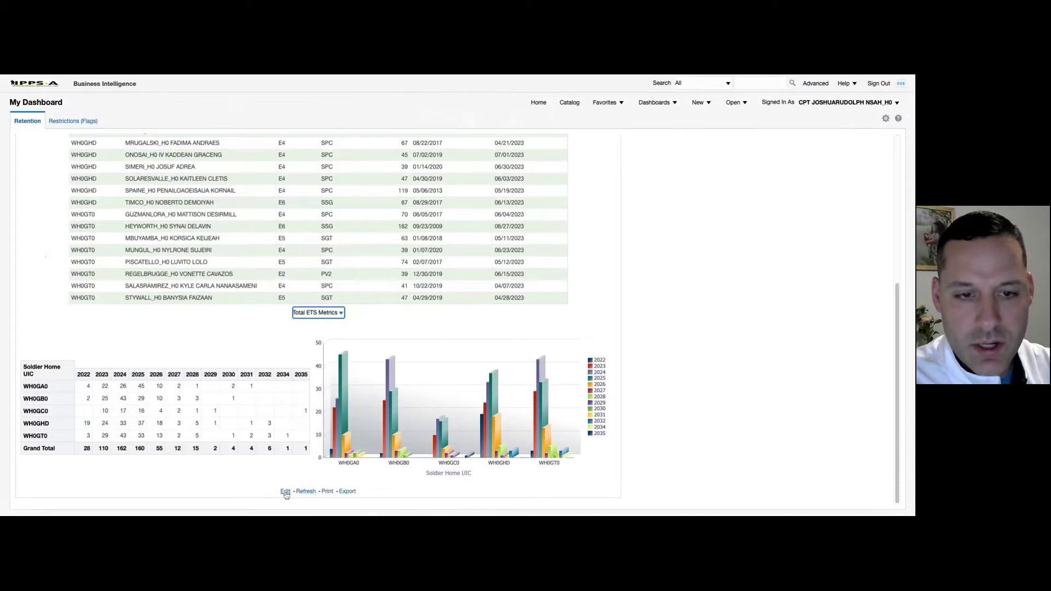
scroll(368, 382, "up", 5)
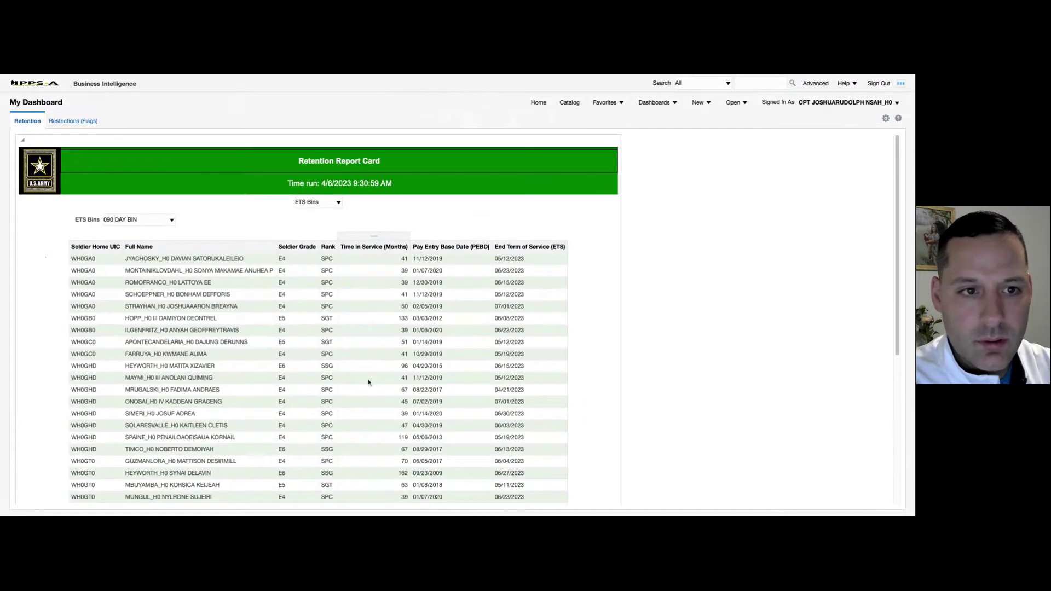
left_click(66, 122)
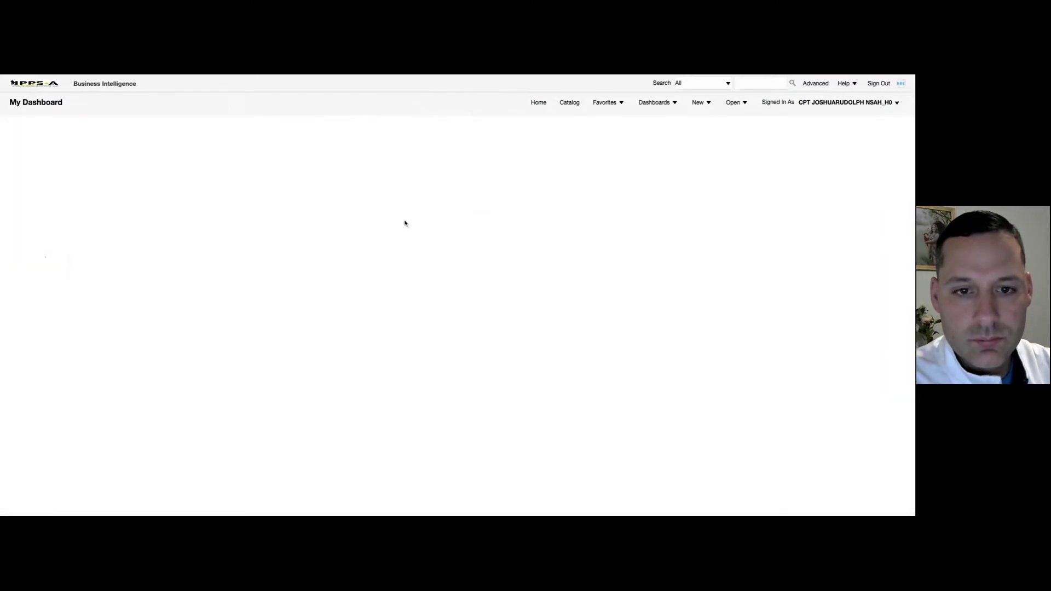
Step: Review the Restrictions Report (Flags) table, pivot and chart, then go to the Catalog
scroll(405, 227, "down", 10)
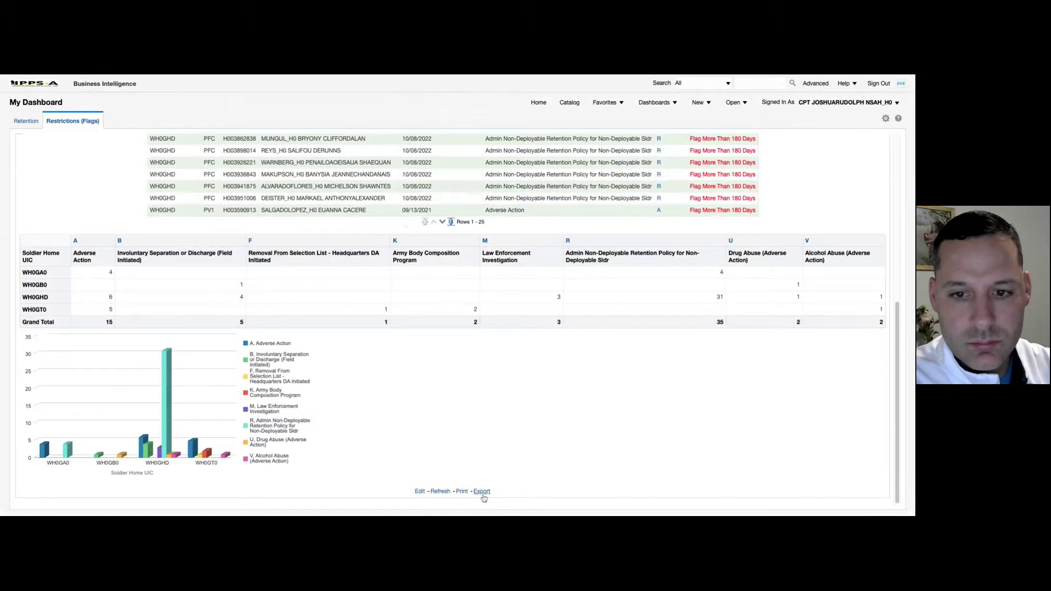
scroll(388, 355, "up", 3)
scroll(388, 355, "up", 4)
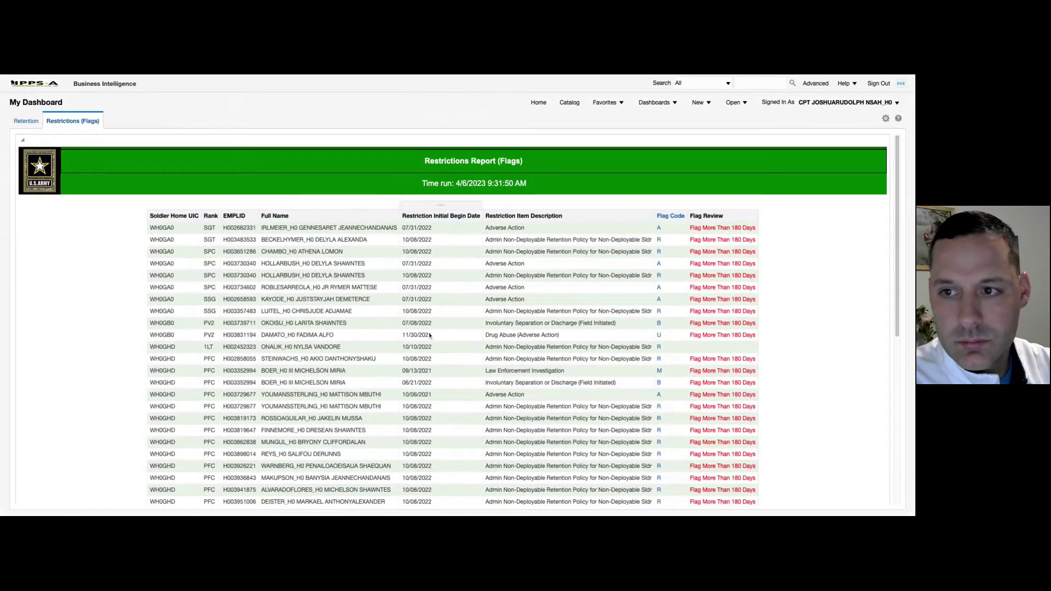
left_click(569, 104)
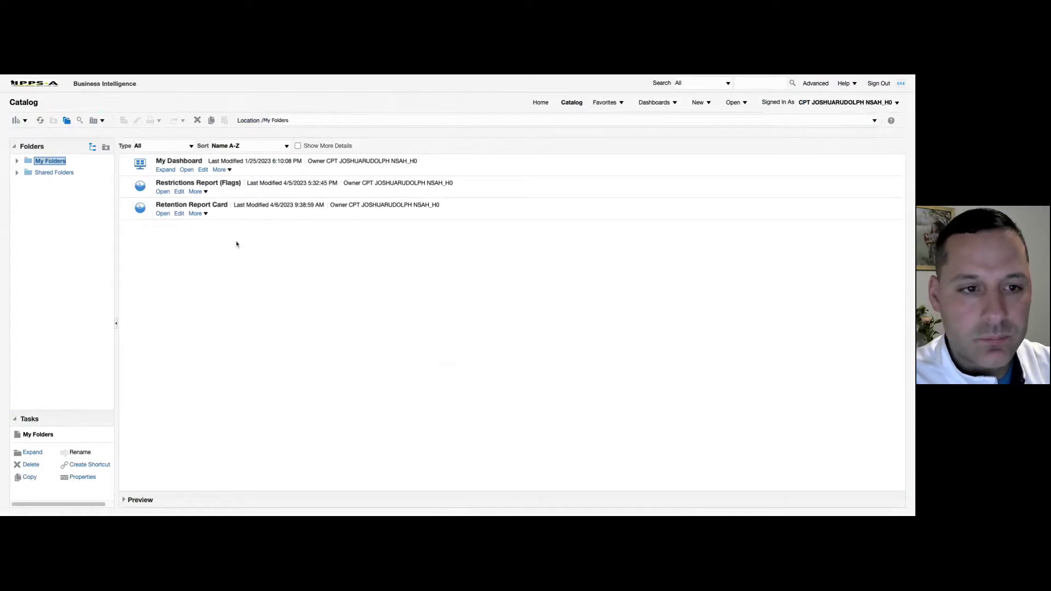
Step: Expand Shared Folders and open the Dashboard Training folder
left_click(17, 173)
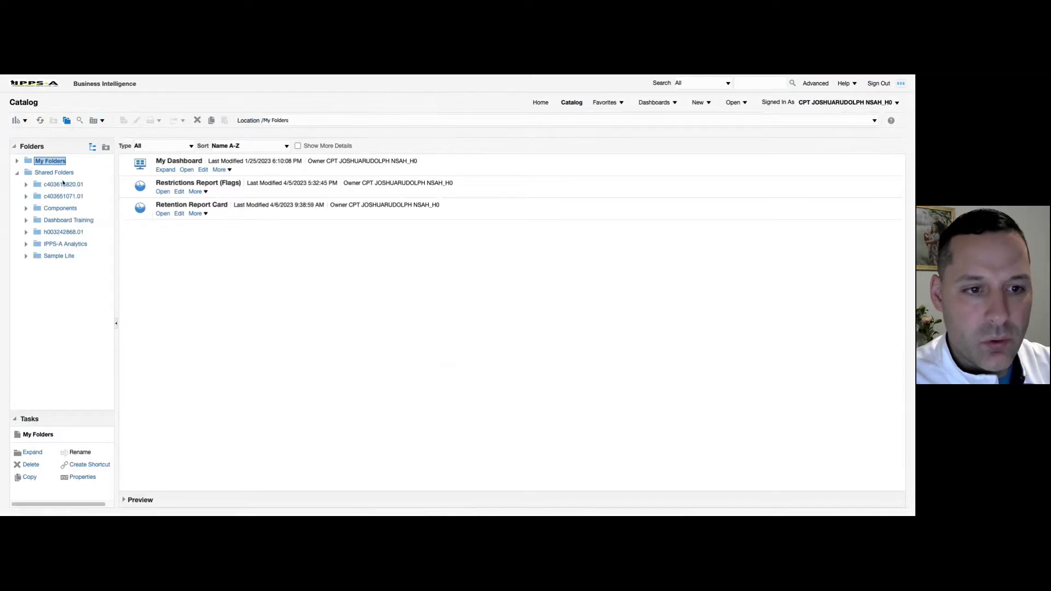
left_click(66, 221)
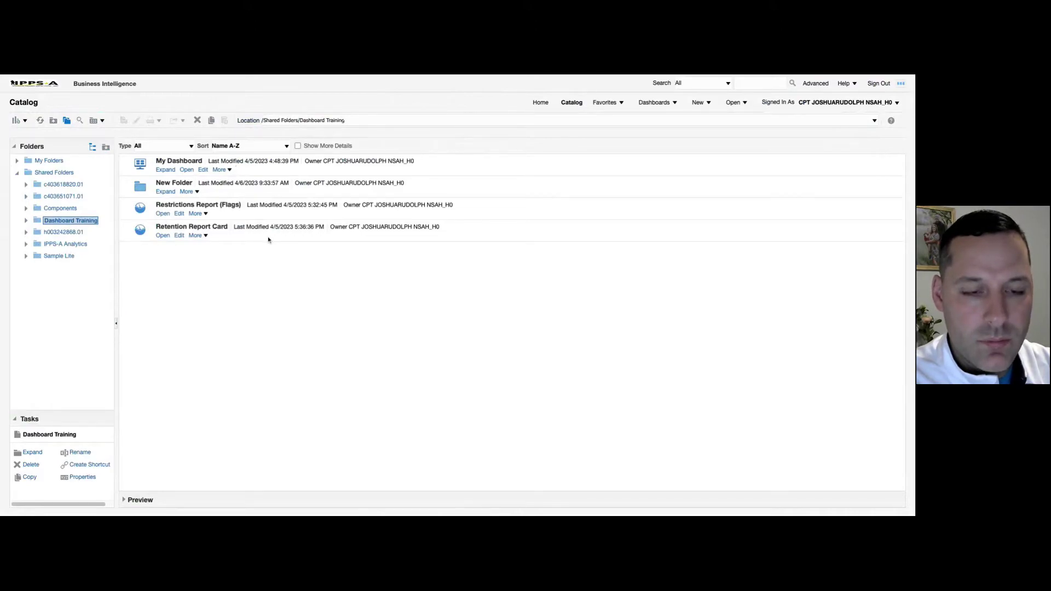
Step: Copy the shared Dashboard Training folder and paste the copy into My Folders
left_click(255, 163)
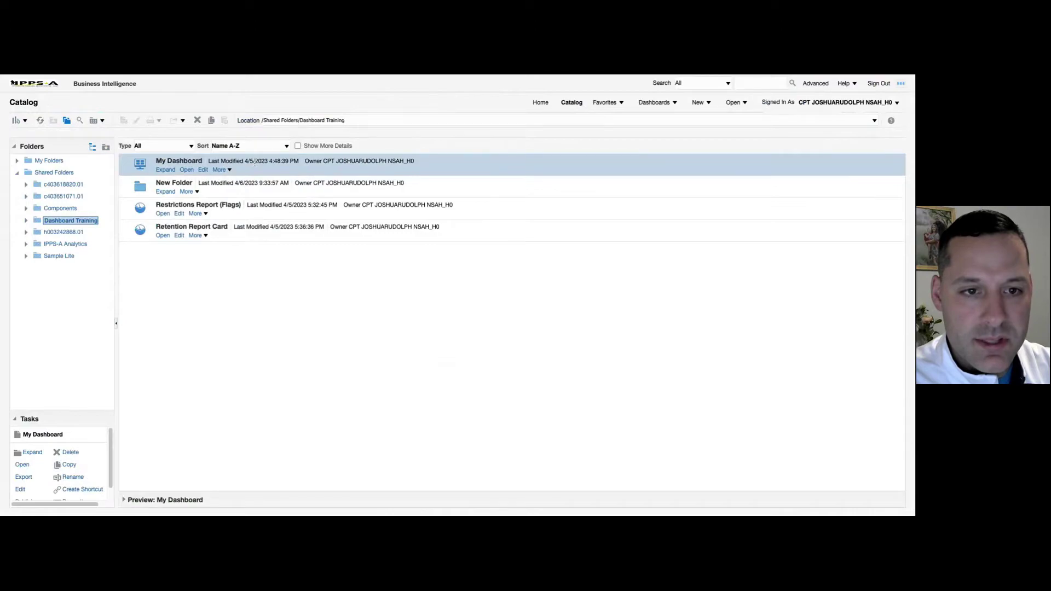
left_click(258, 210)
left_click(252, 230)
left_click(249, 174)
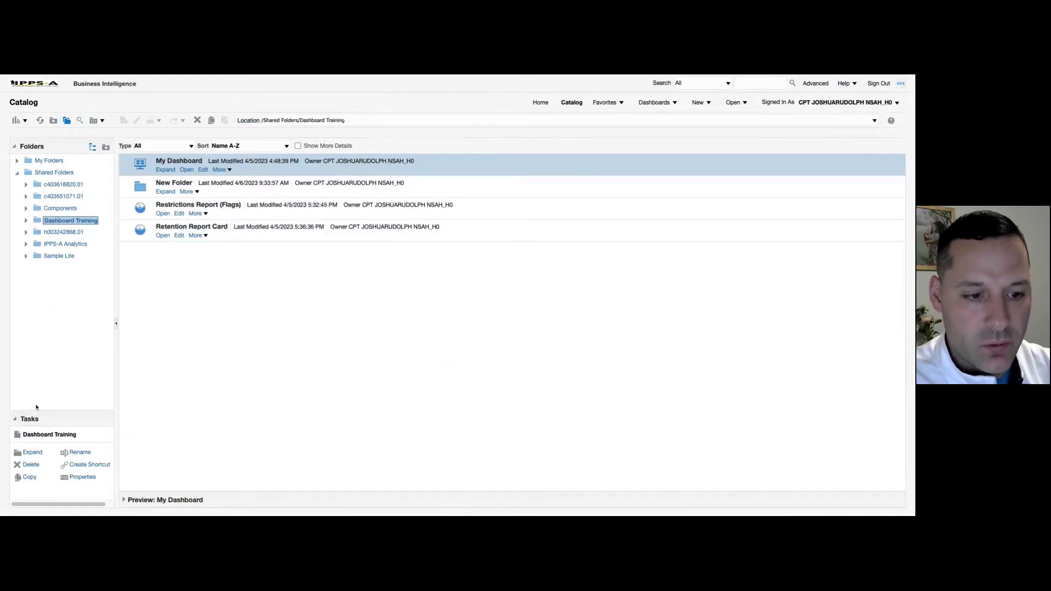
left_click(30, 478)
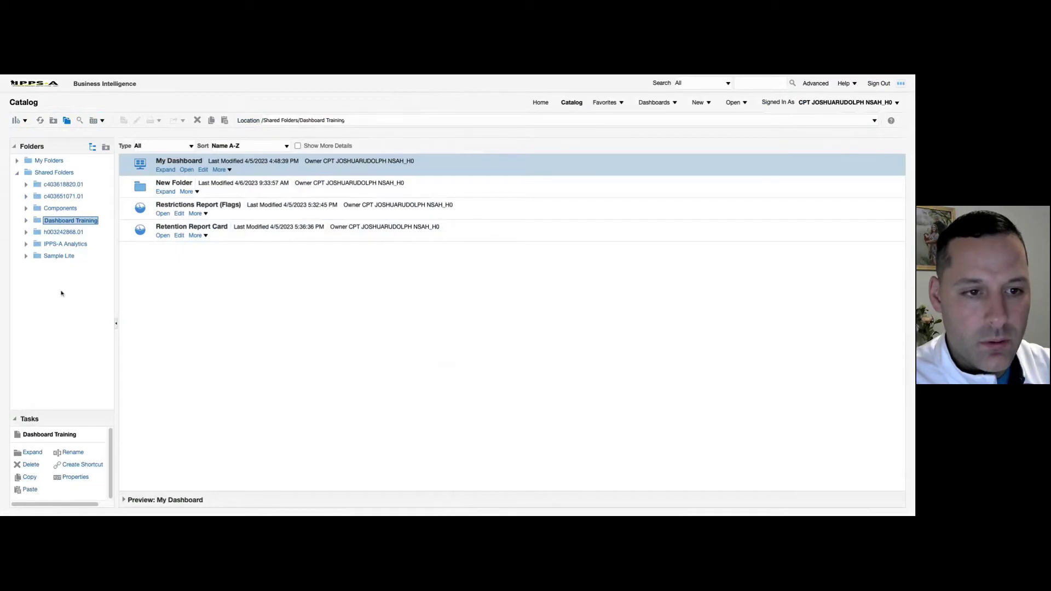
left_click(62, 184)
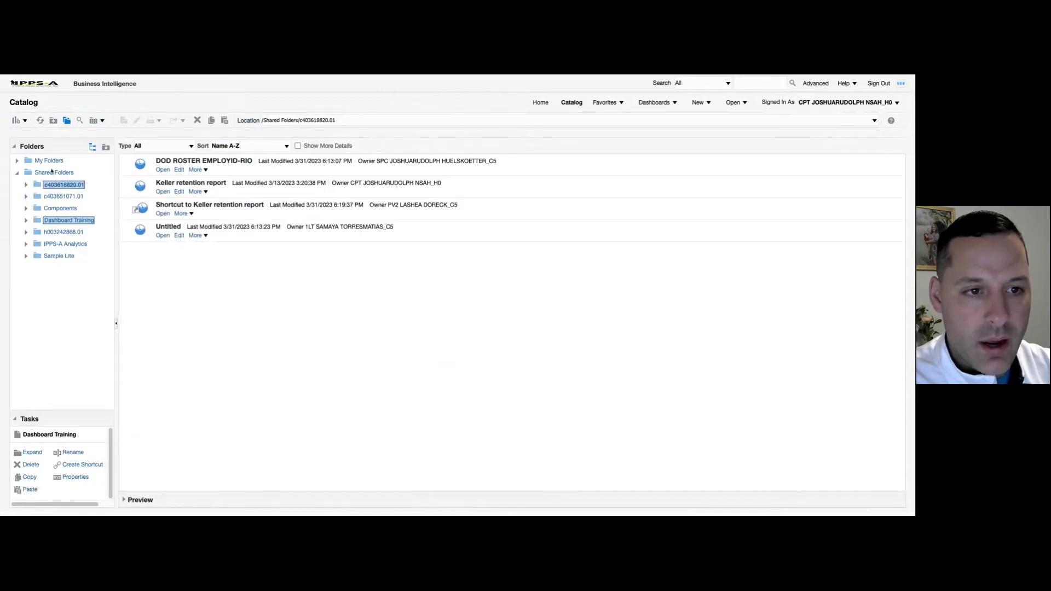
left_click(53, 162)
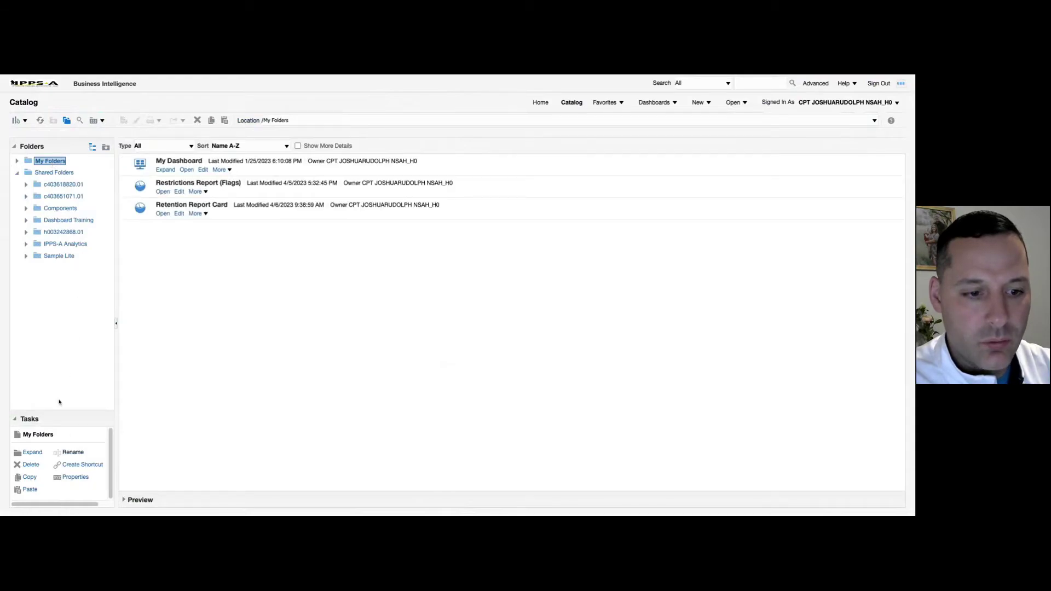
left_click(30, 490)
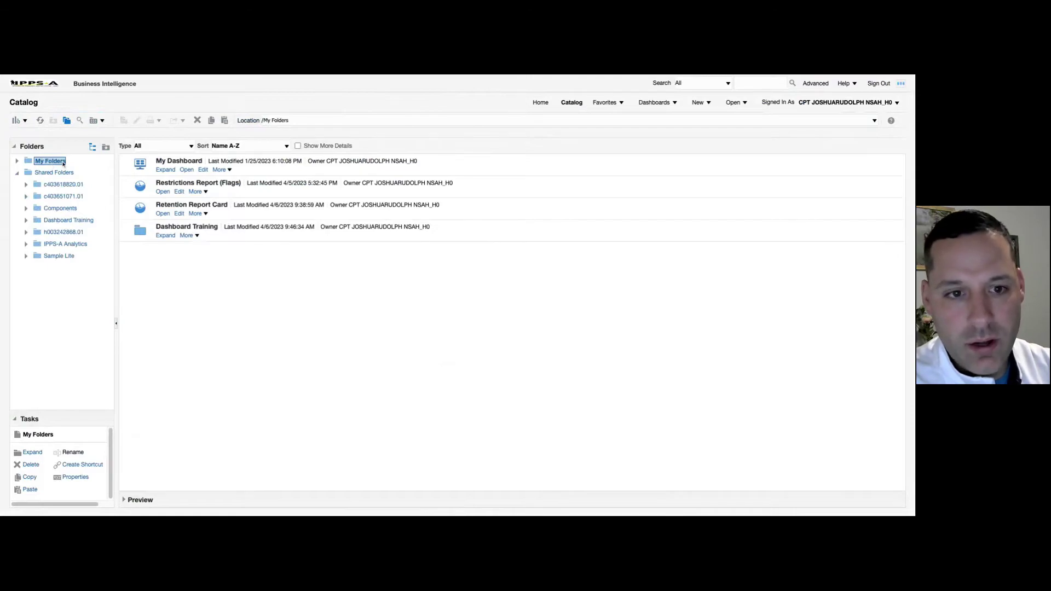
Step: Open the personal Dashboard Training copy and delete Column 1 from the Retention page
double_click(253, 236)
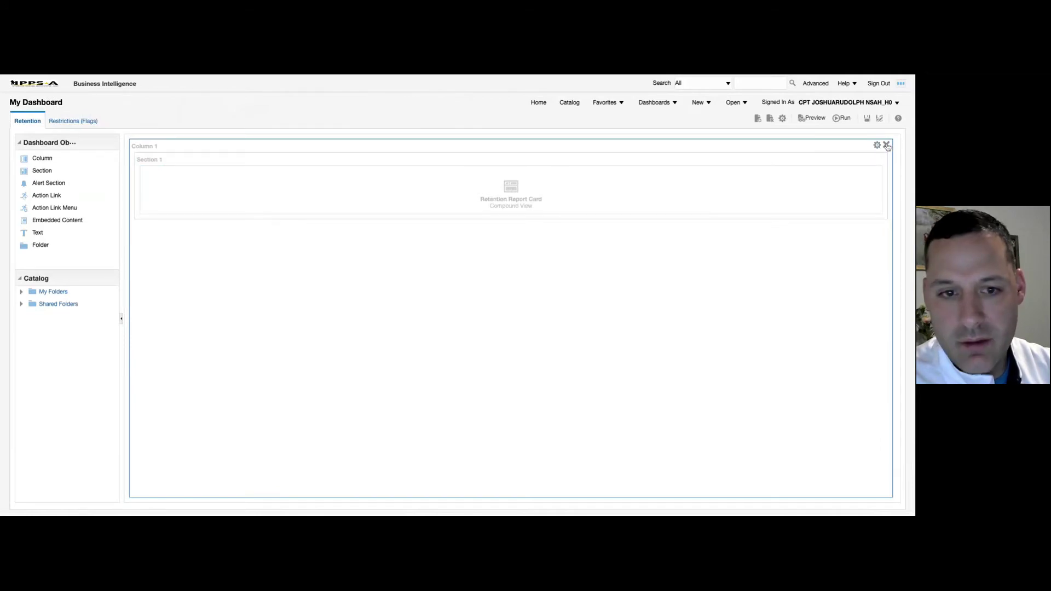
left_click(886, 145)
left_click(22, 293)
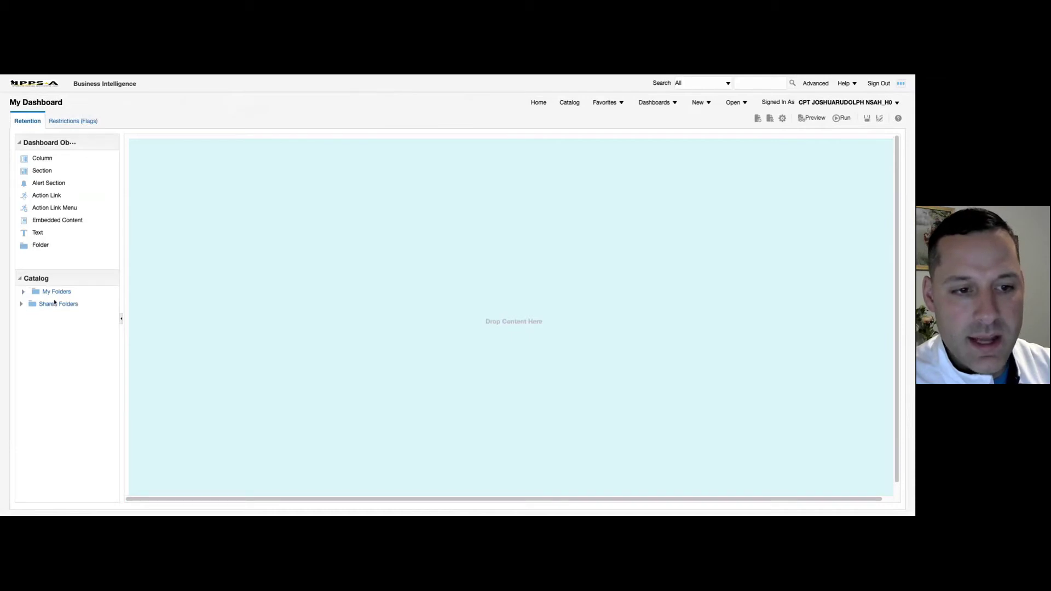
Step: Place the My Folders copy of Retention Report Card on the Retention page and save
left_click(55, 294)
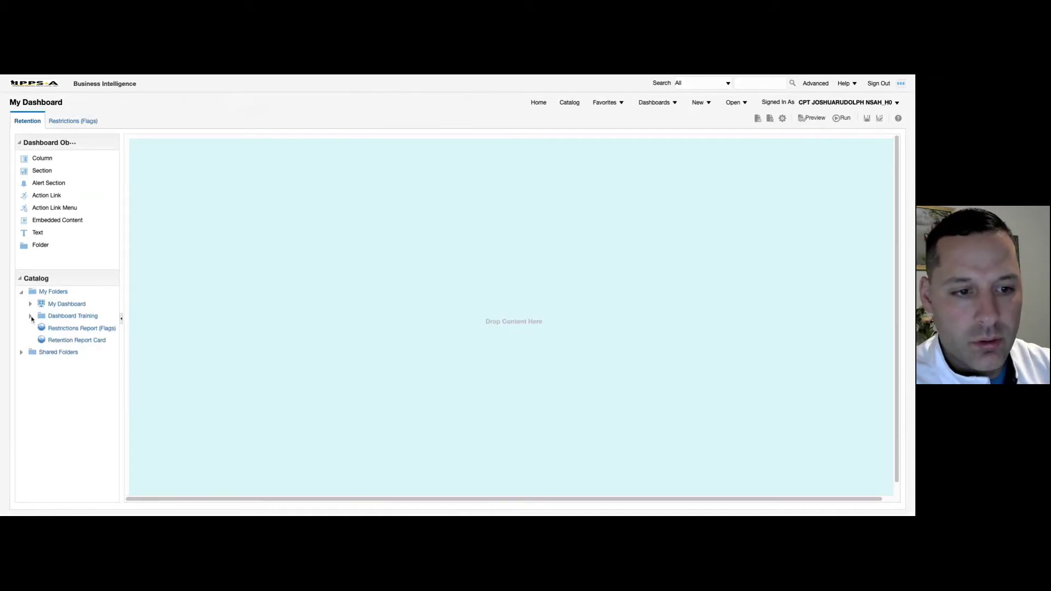
left_click(31, 317)
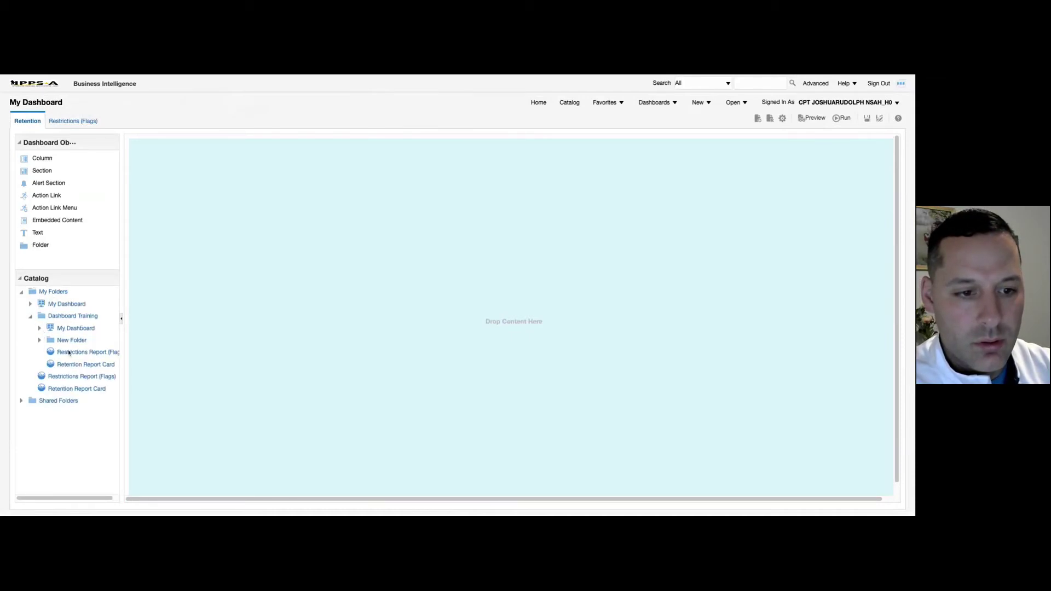
left_click(69, 353)
left_click(72, 366)
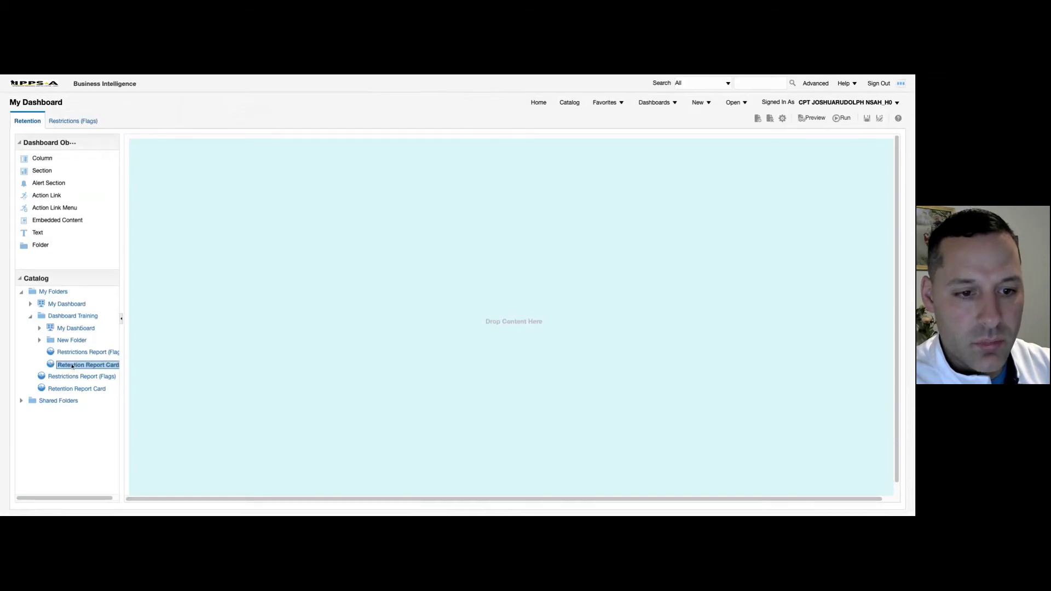
left_click_drag(72, 366, 430, 250)
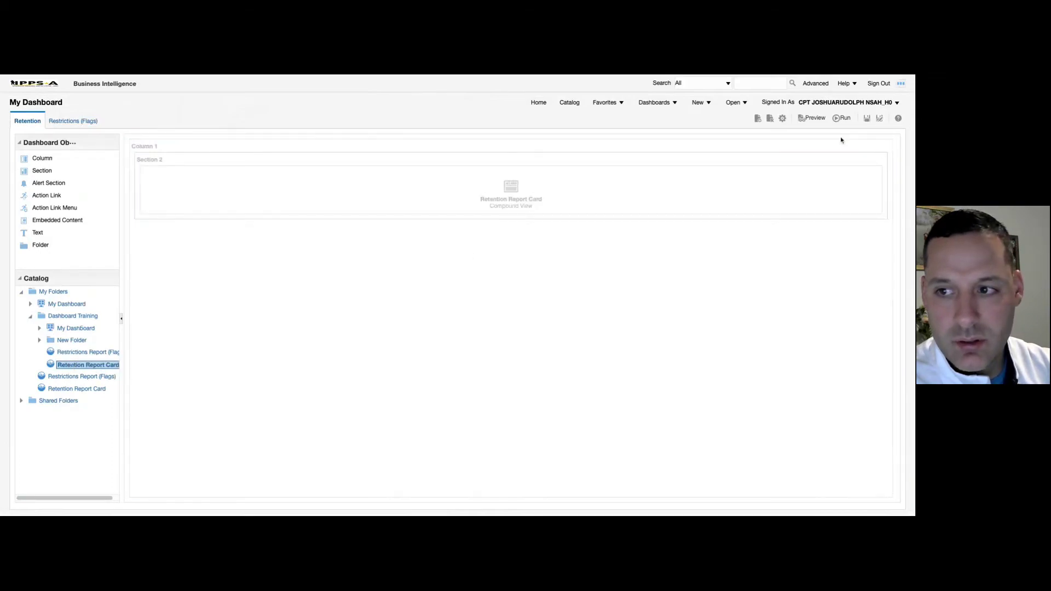
left_click(866, 118)
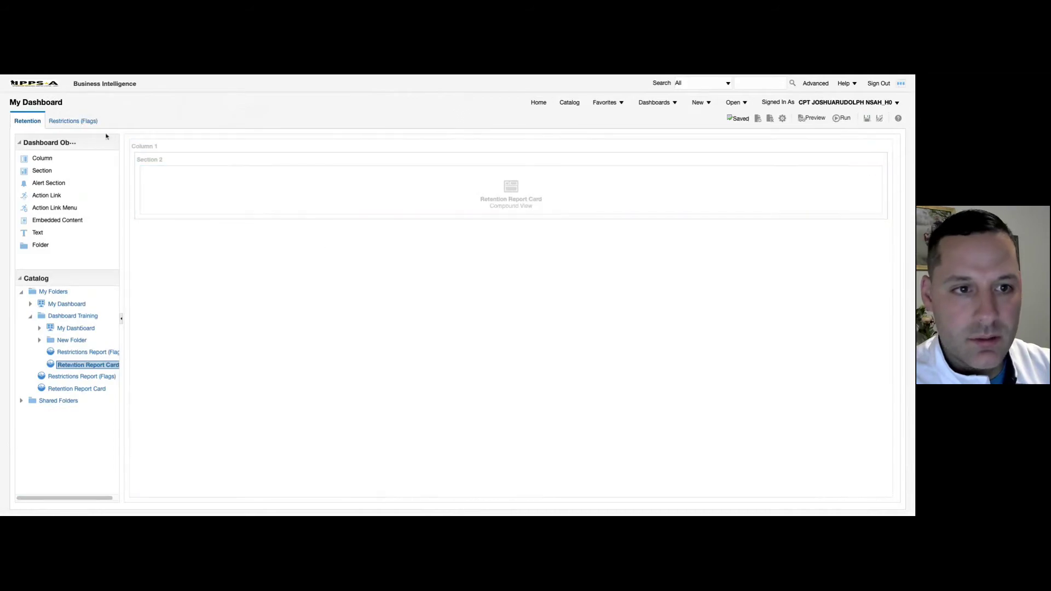
left_click(82, 123)
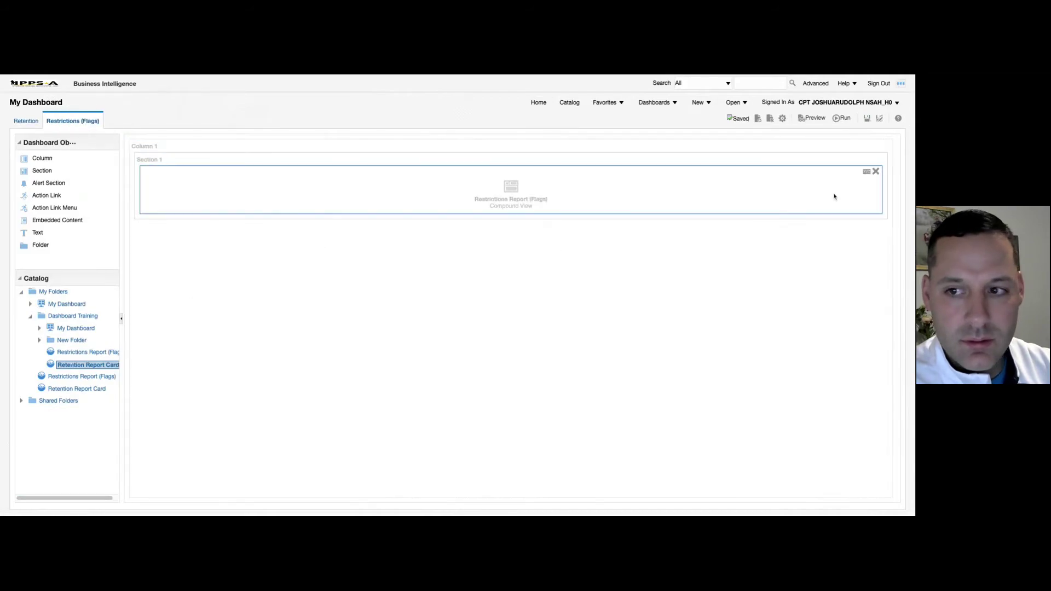
Step: Replace Section 1 with the personal Restrictions Report (Flags) copy and save the dashboard
left_click(880, 158)
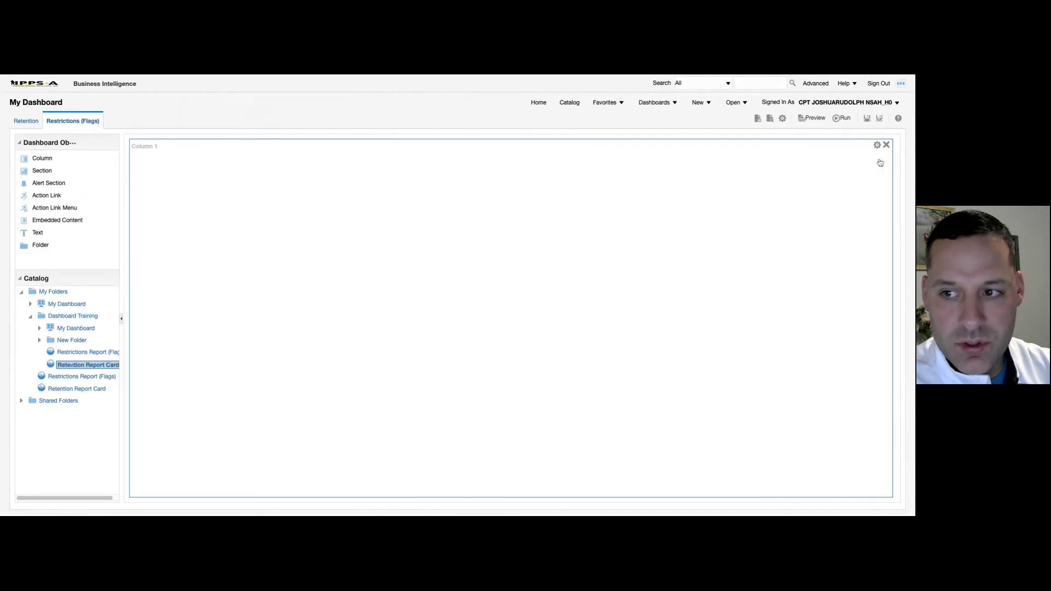
left_click_drag(98, 353, 323, 317)
left_click(866, 119)
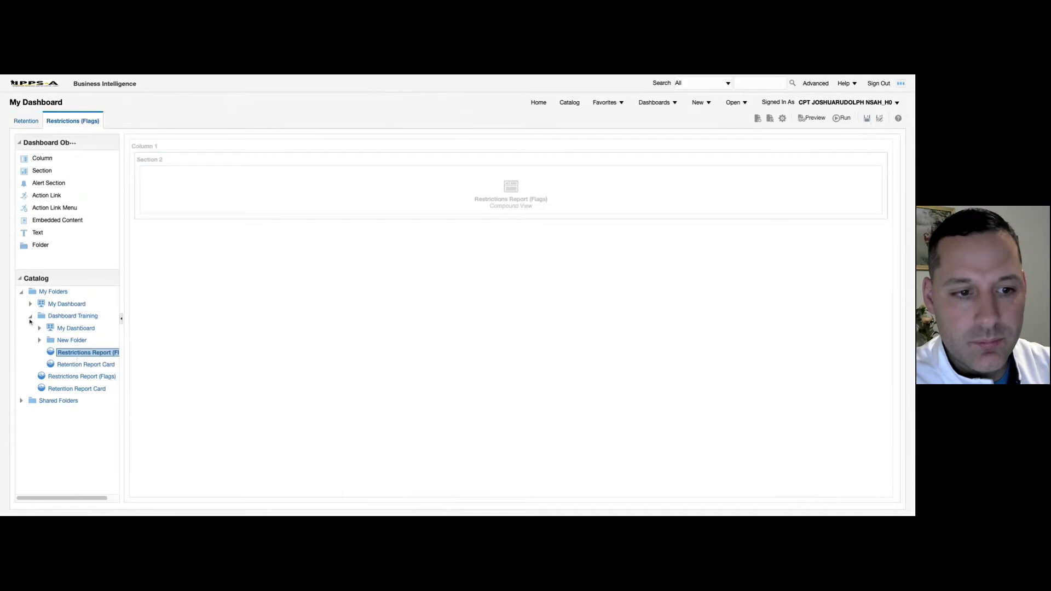
left_click(31, 317)
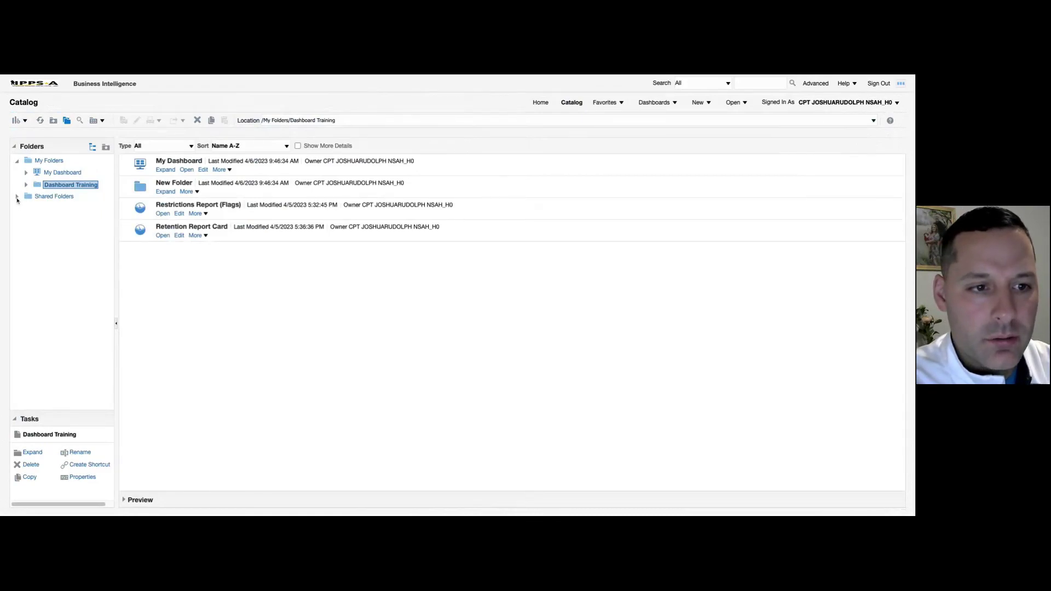
Step: Open the shared Dashboard Training folder and select its Restrictions and Retention report rows in turn
left_click(17, 196)
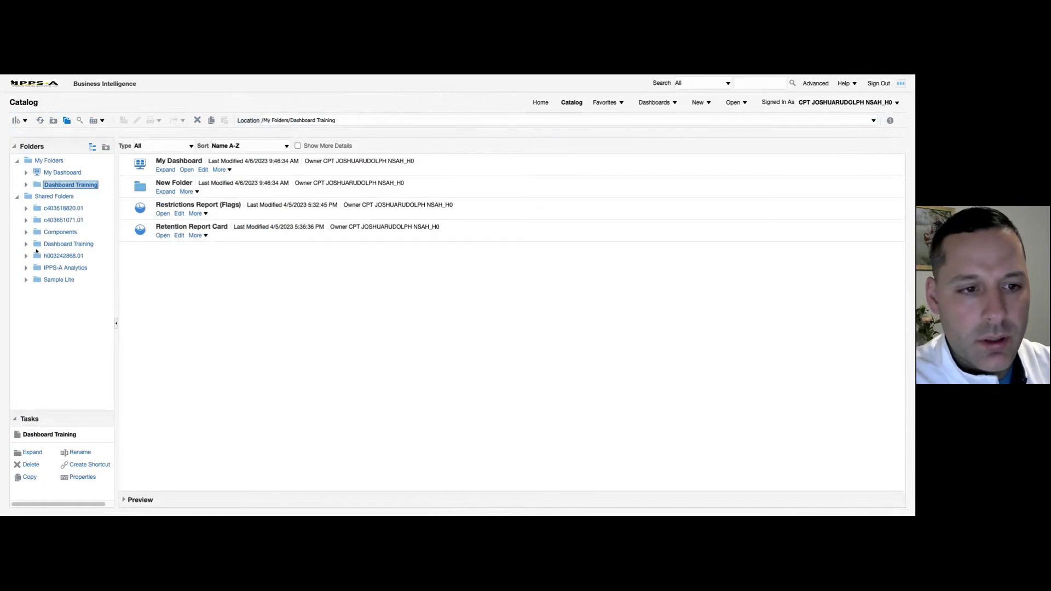
left_click(57, 245)
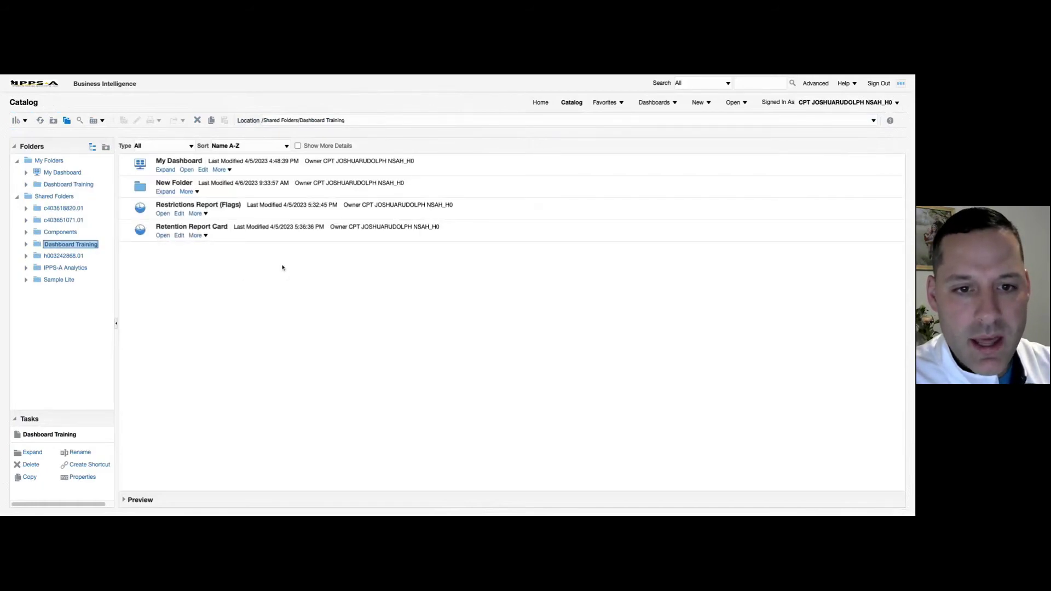
left_click(278, 212)
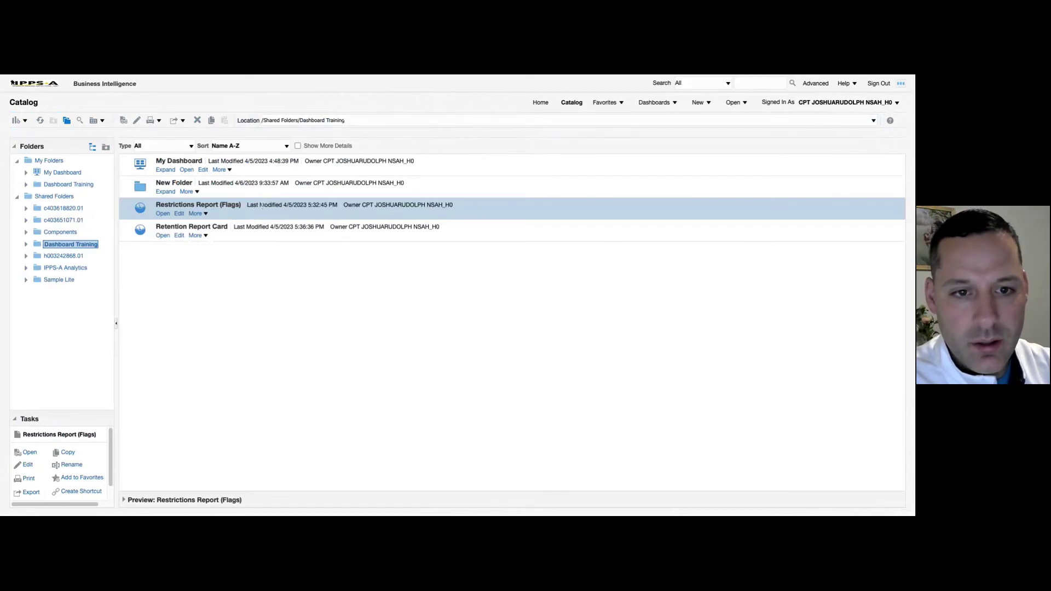
left_click(259, 228)
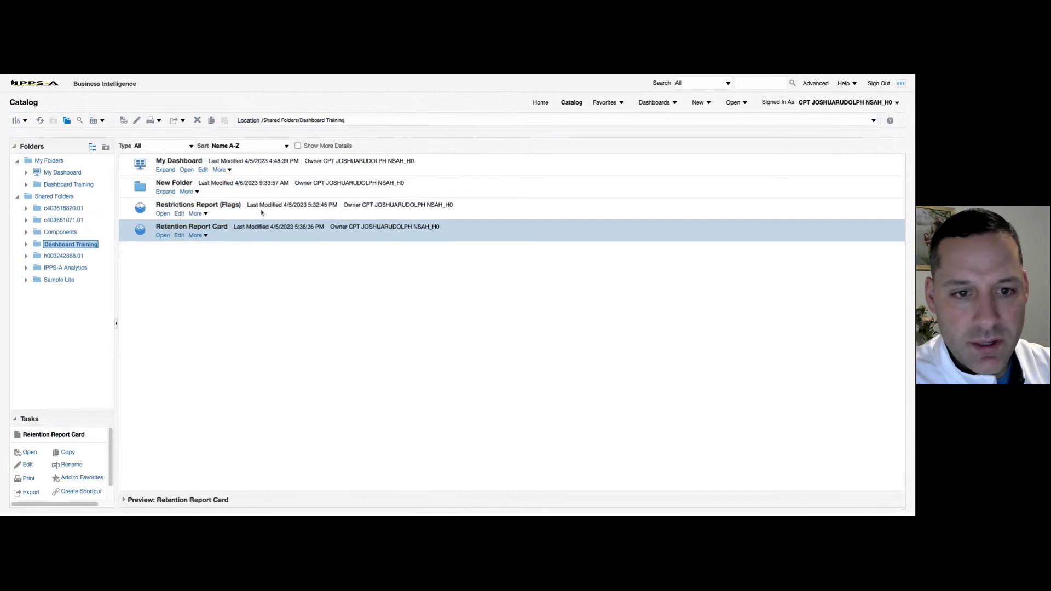
left_click(260, 213)
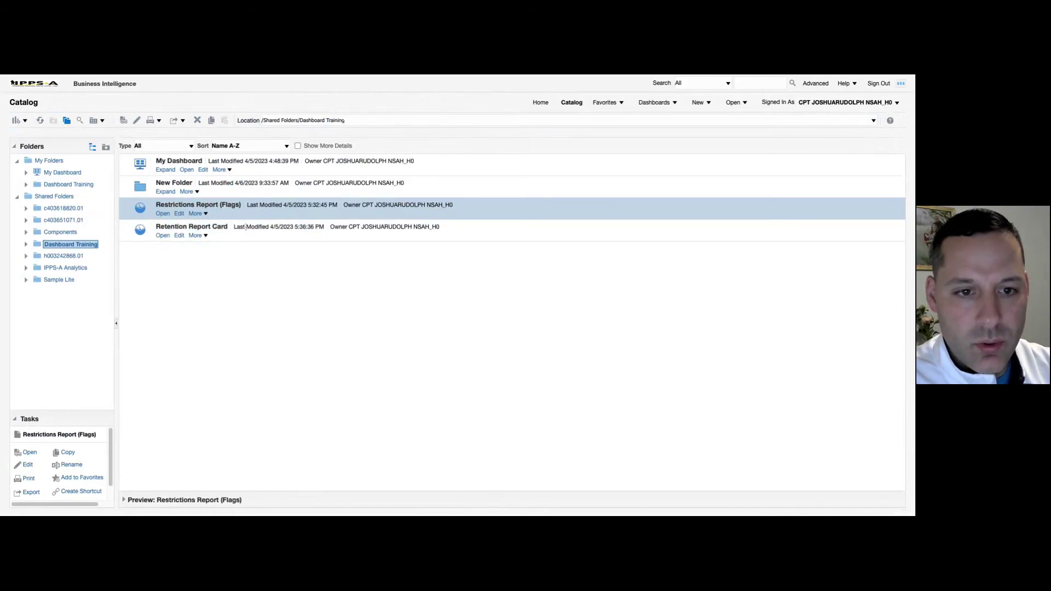
left_click(245, 226)
left_click(257, 206)
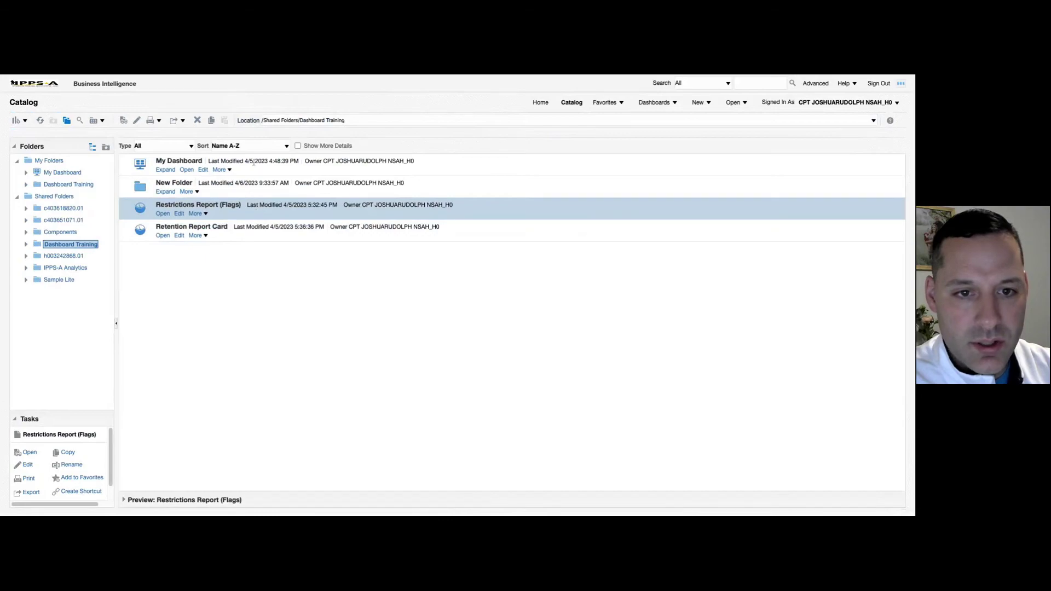
left_click(252, 223)
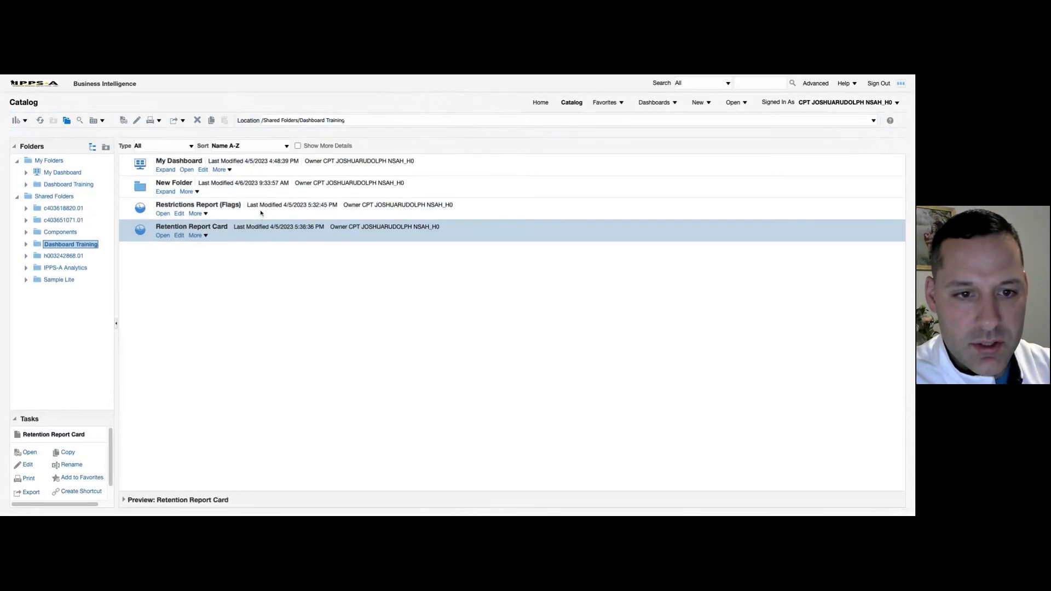
left_click(261, 214)
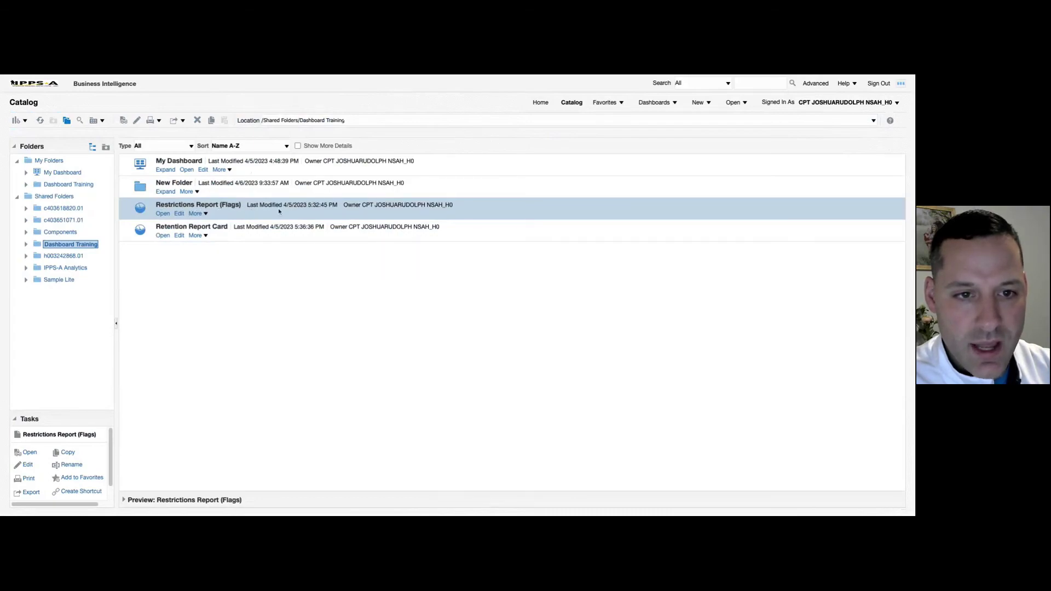
Step: Move the shared Restrictions Report (Flags) into New Folder and dismiss the scheduler sync error
left_click_drag(278, 208, 278, 188)
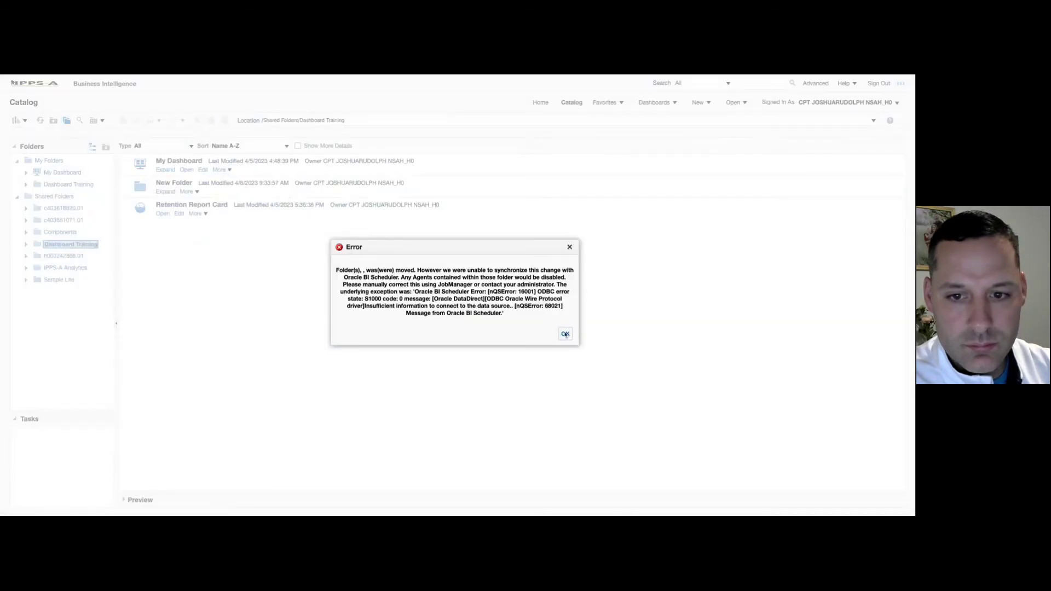
left_click(565, 334)
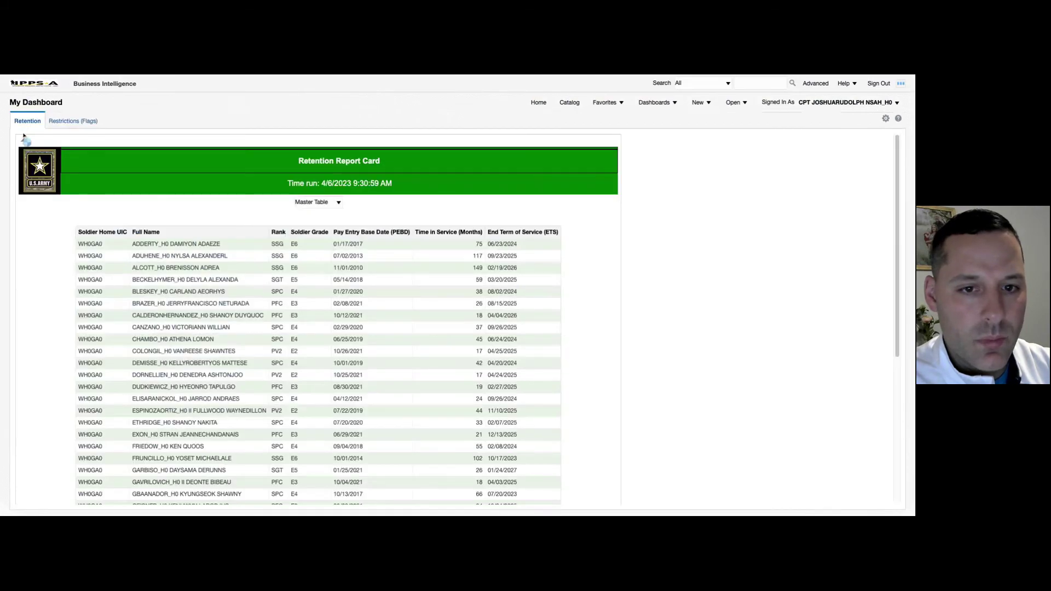
Step: Review the Retention page, then check the Restrictions (Flags) page now comes up blank
scroll(446, 311, "down", 5)
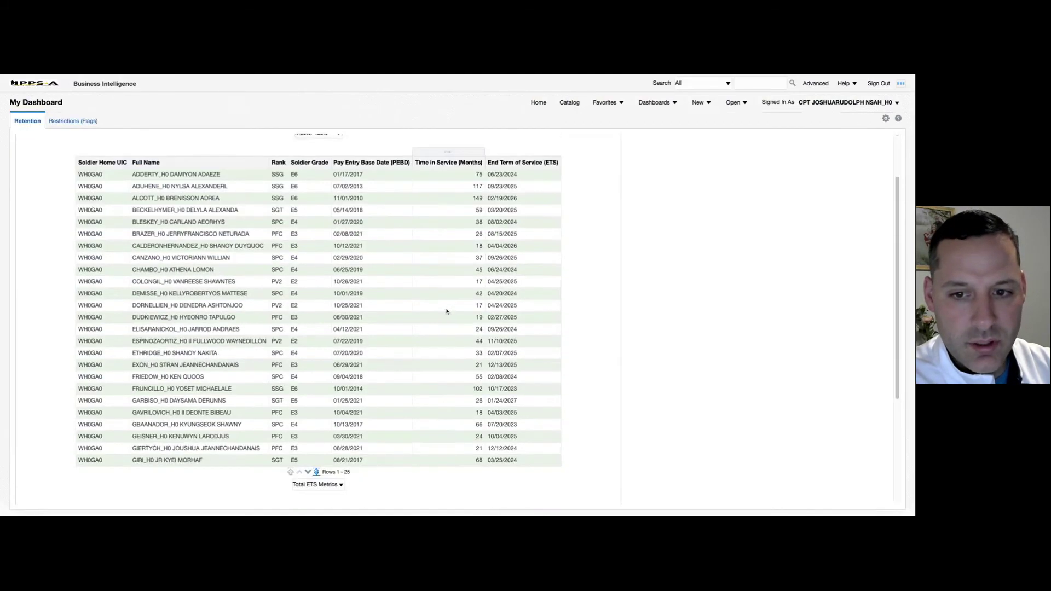
scroll(411, 300, "up", 5)
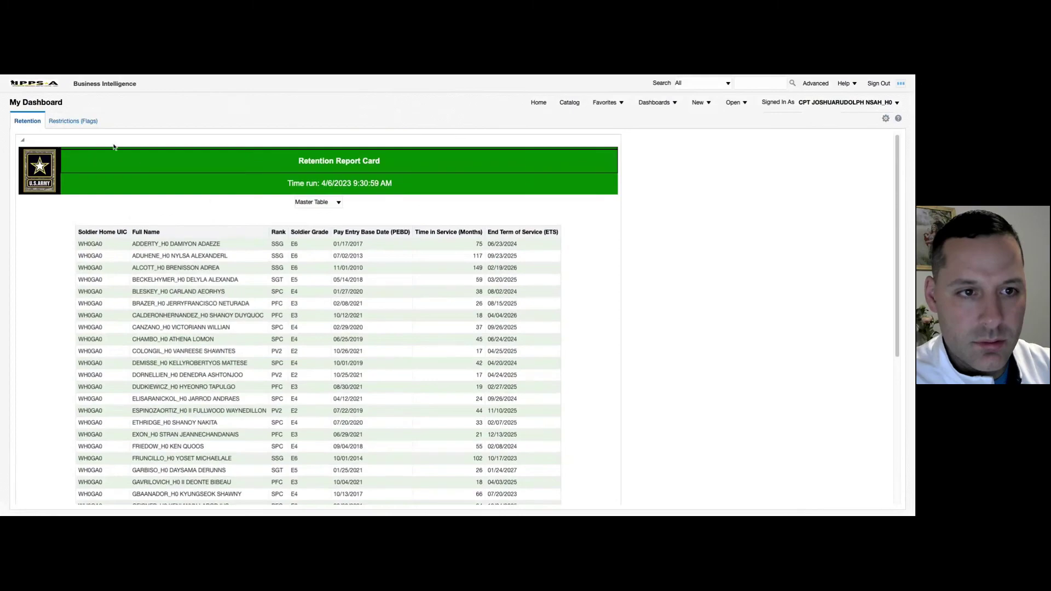
left_click(82, 123)
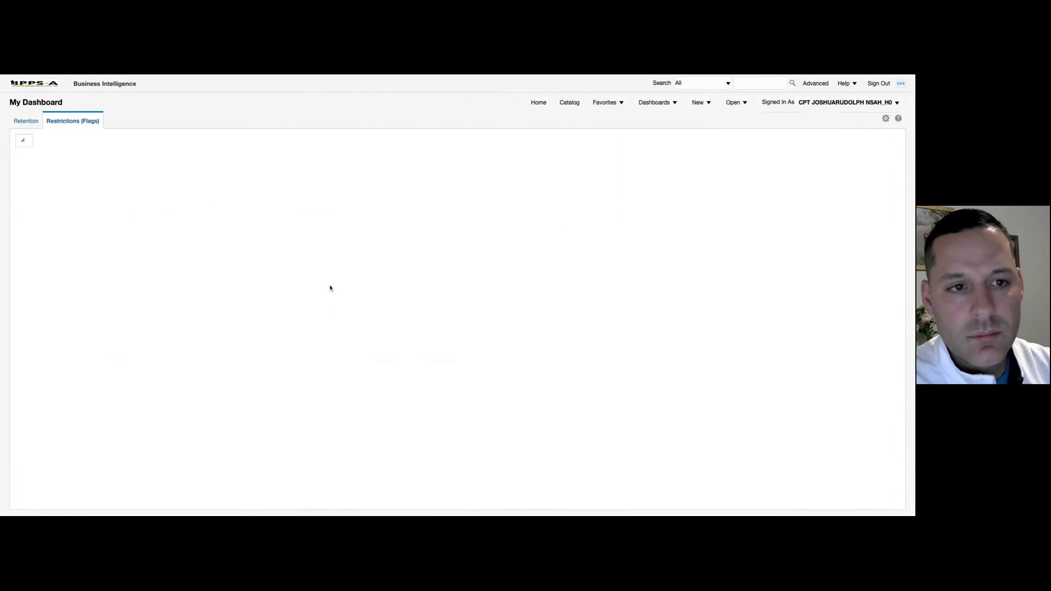